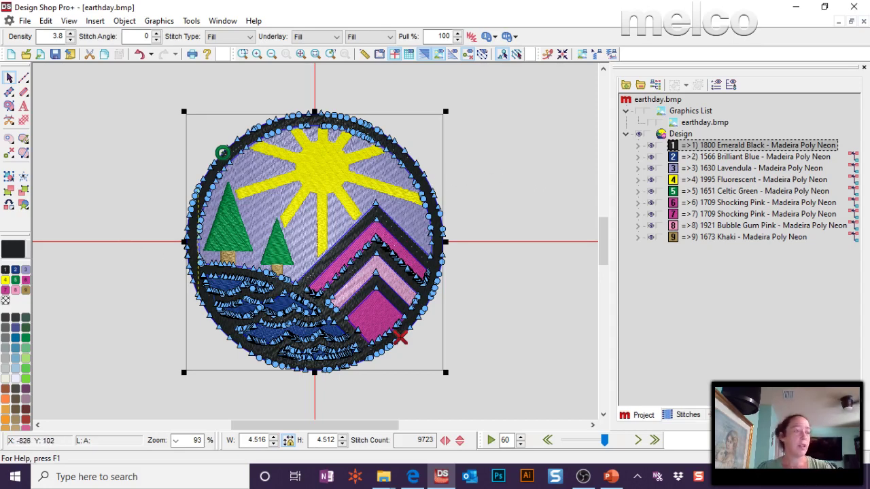
Step: Check the Questions slide in PowerPoint, then open chain stitch.ofm from the 10-11-19 folder in Design Shop
click(419, 98)
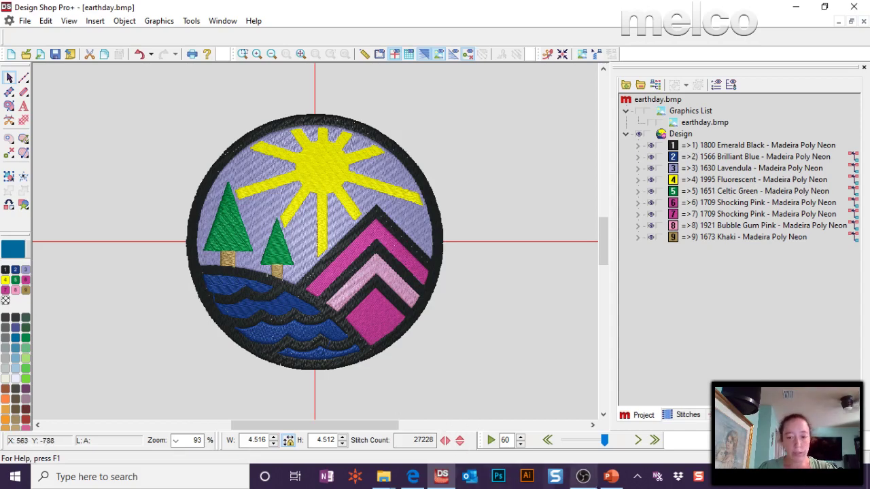
click(611, 476)
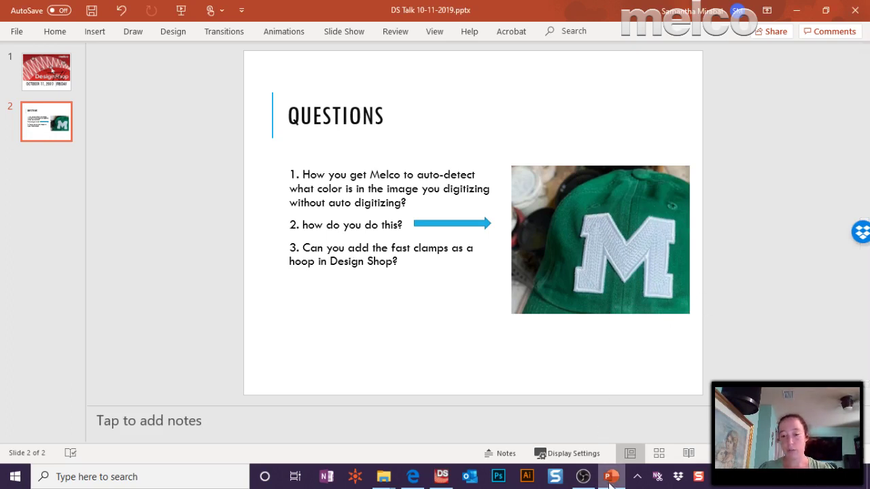
mouse_move(396, 479)
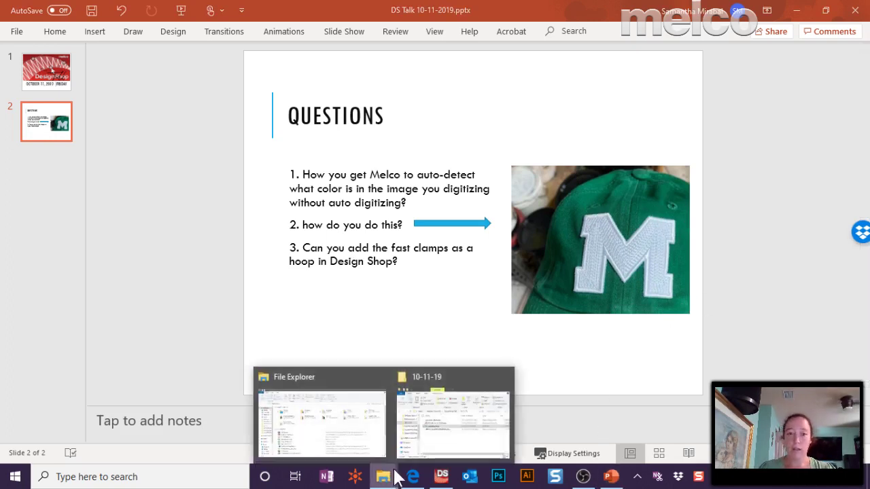
click(466, 445)
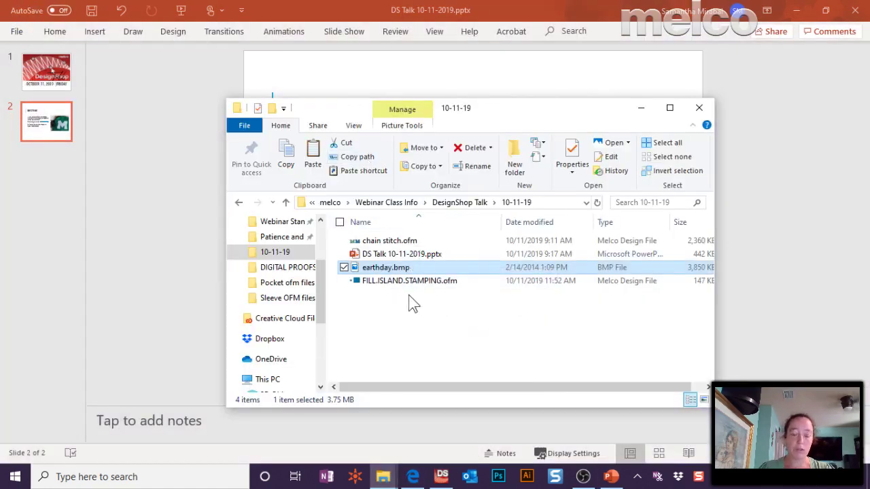
click(384, 246)
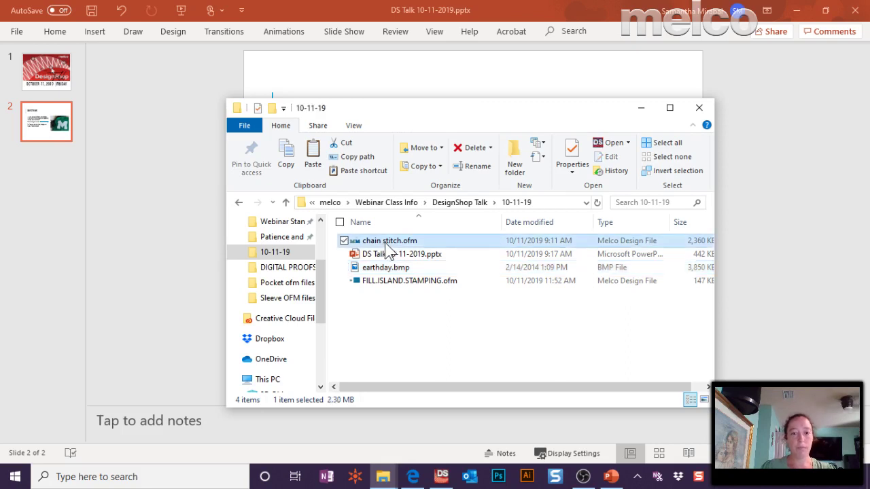
double_click(385, 243)
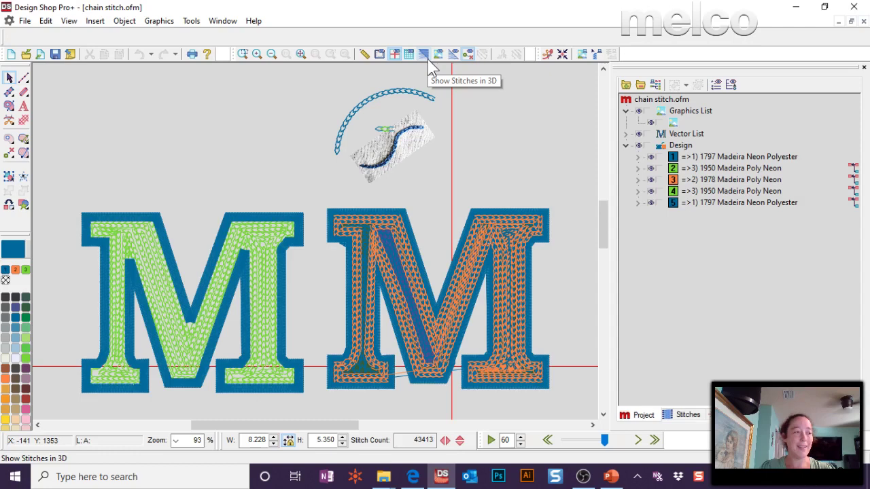
Step: Show the stitches in 3D and toggle the visibility of the project's elements, leaving the graphics, vectors and design all shown
click(424, 55)
click(439, 54)
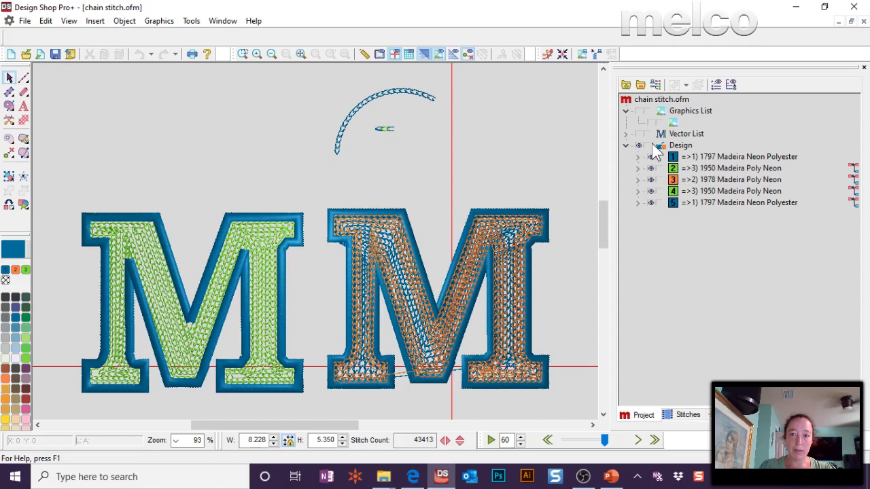
click(639, 146)
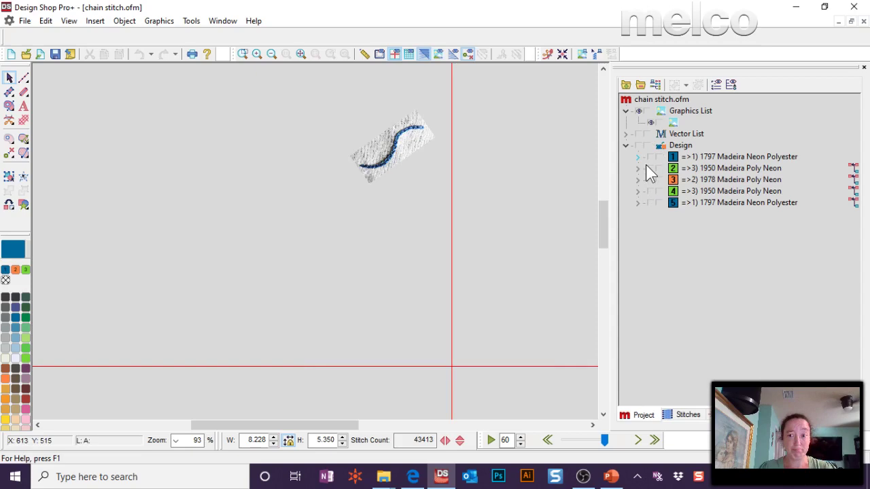
click(639, 146)
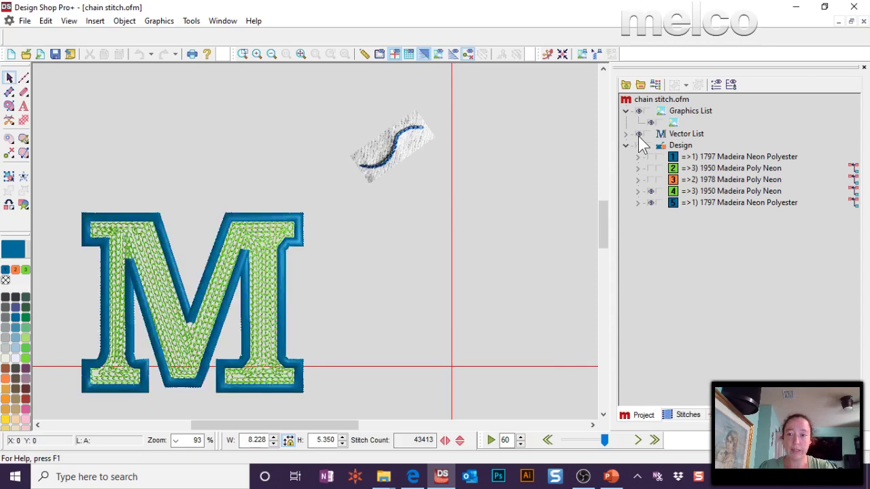
click(639, 145)
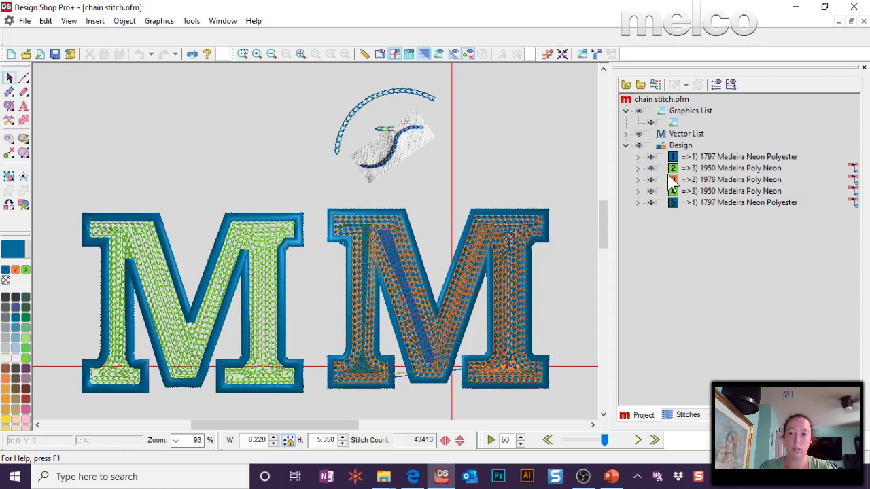
Step: Move the green manual stitch out of the short blue sample chain into the empty space just above it
click(243, 54)
drag(343, 98, 458, 164)
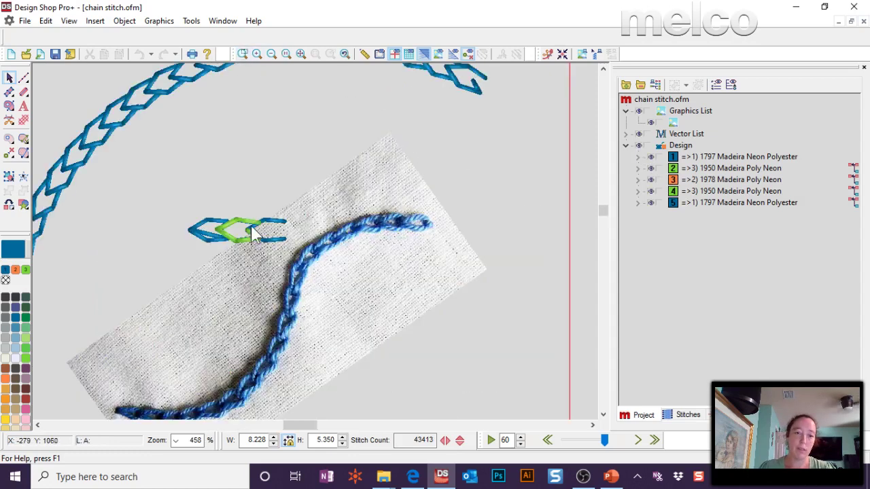
click(251, 224)
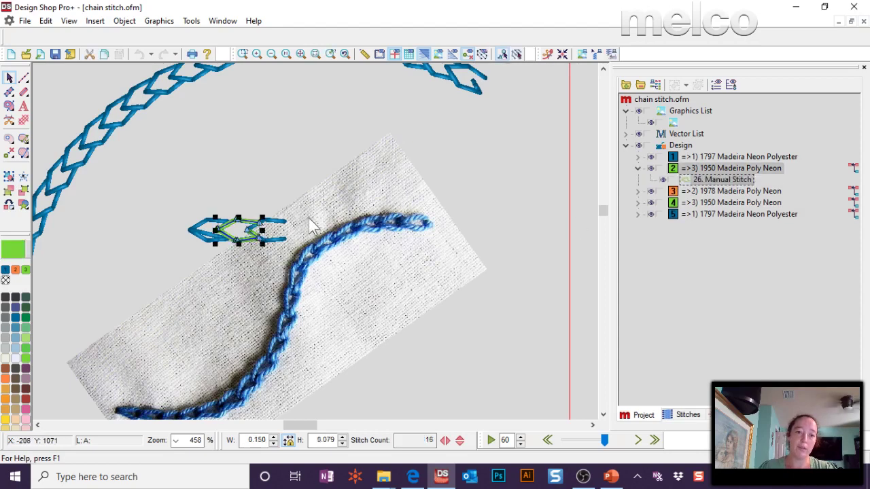
click(25, 79)
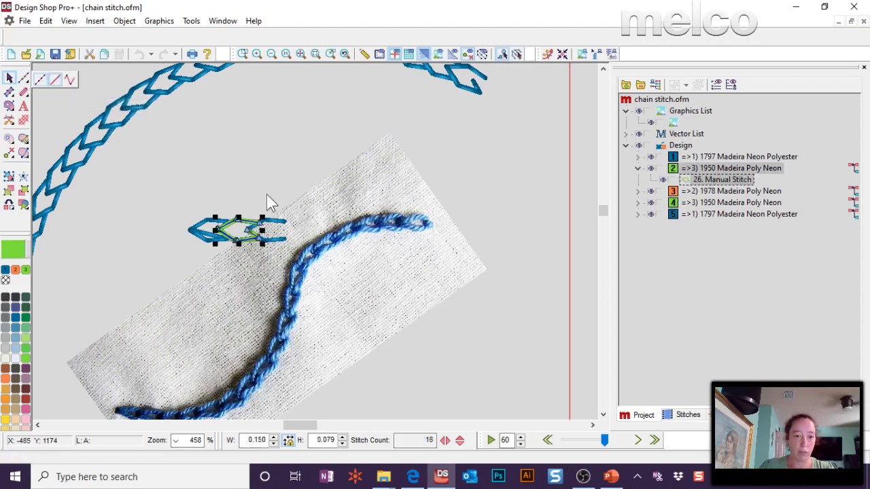
click(224, 229)
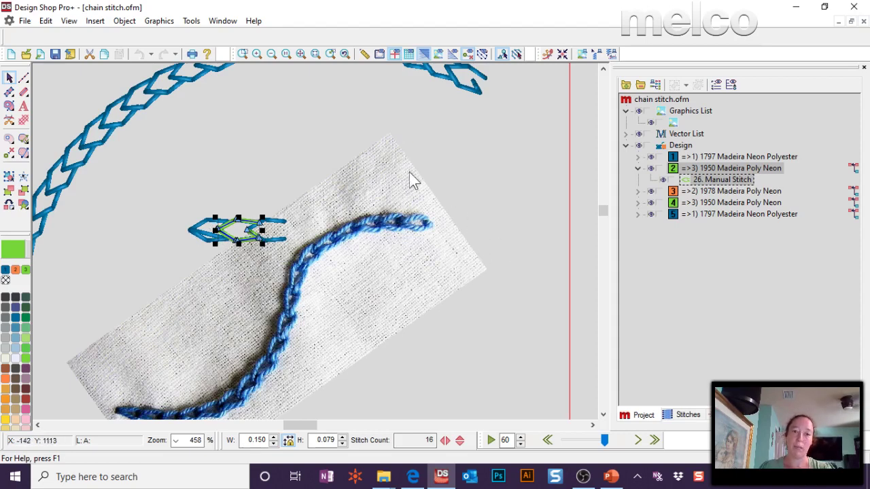
scroll(409, 172, up, 2)
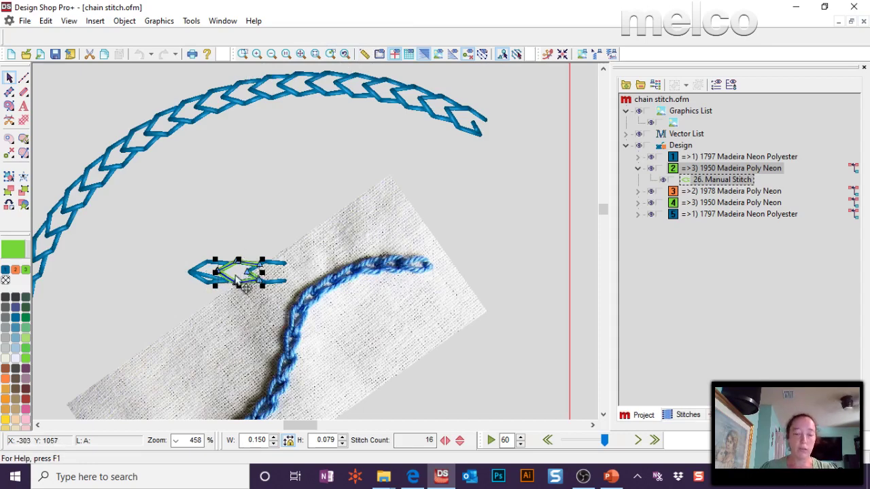
drag(238, 275, 242, 193)
click(369, 229)
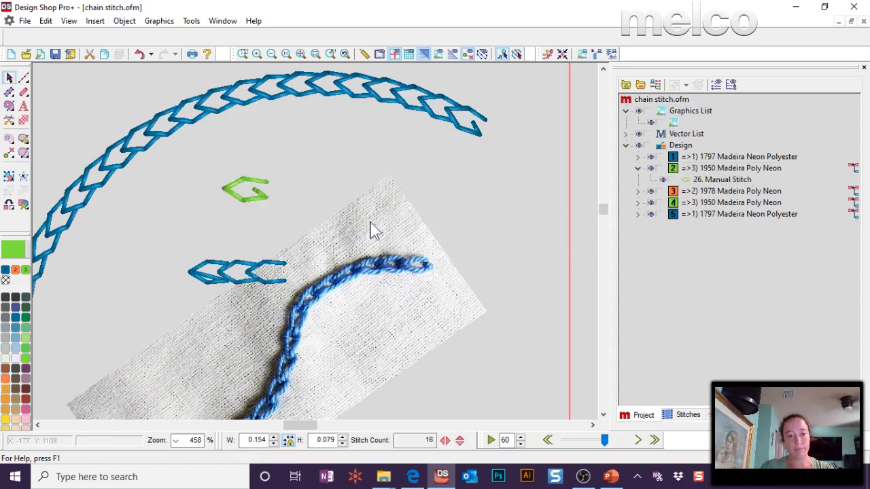
Step: Save the green manual stitch as a custom shape of type Decorative named TEST, replacing the existing file
click(243, 193)
right_click(244, 191)
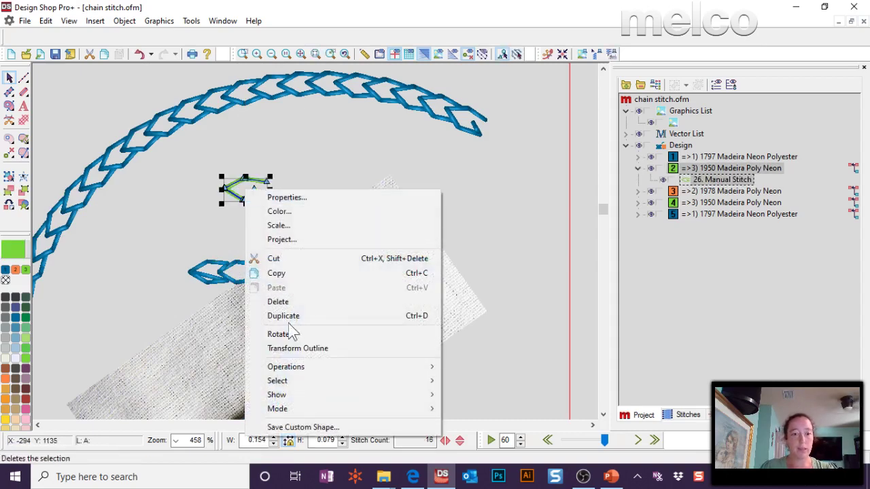
click(297, 426)
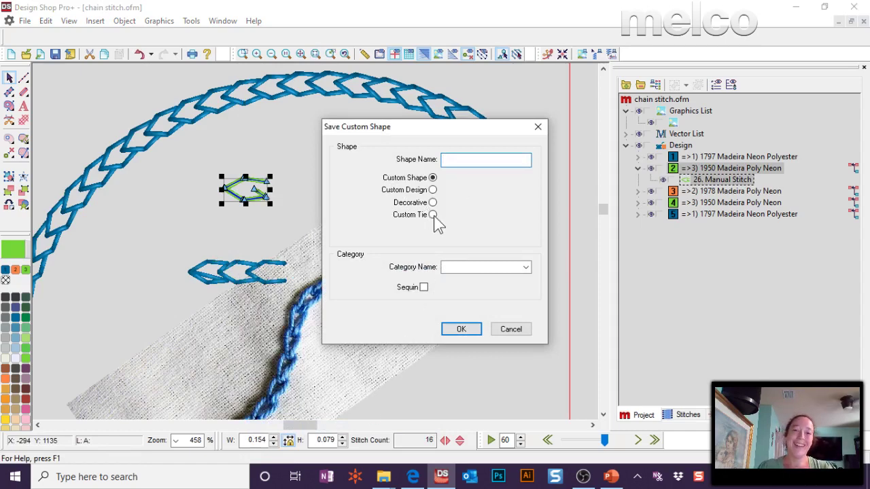
click(432, 203)
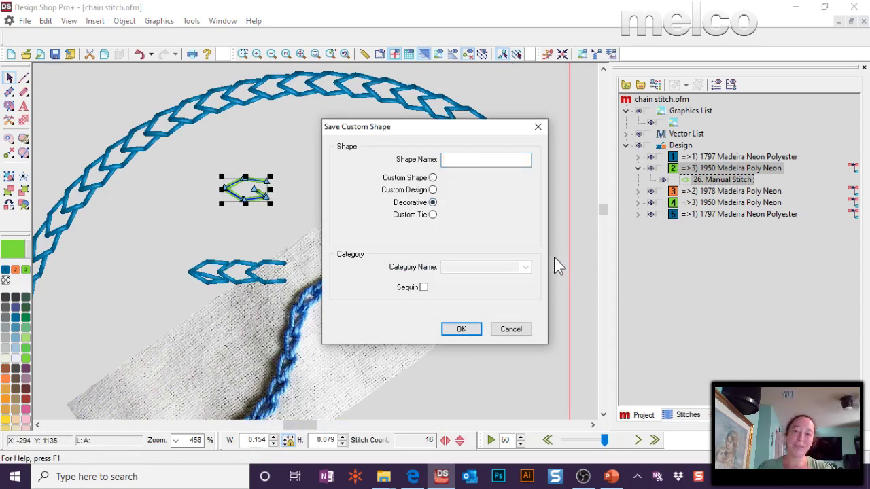
click(461, 161)
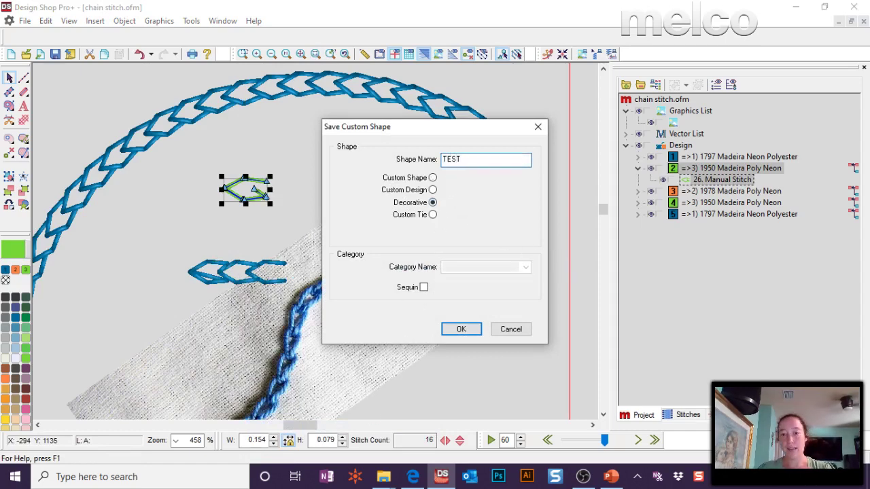
click(462, 330)
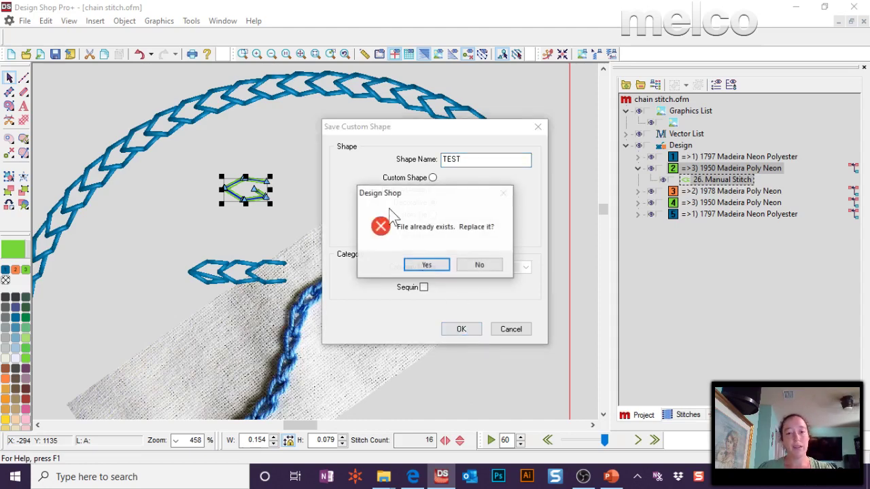
click(428, 266)
Step: Draw a three-point curved walk line above the blue chain arc, using the Decorative walk type with the TEST pattern
scroll(291, 184, up, 5)
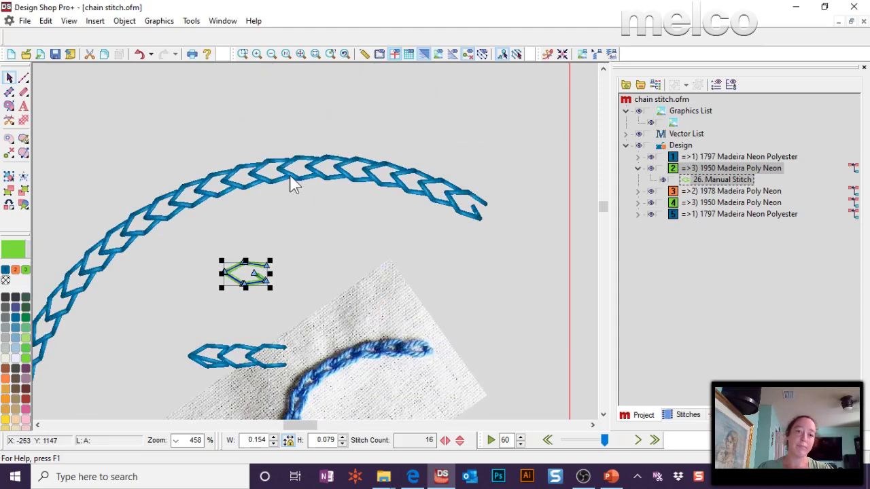
click(25, 89)
click(71, 37)
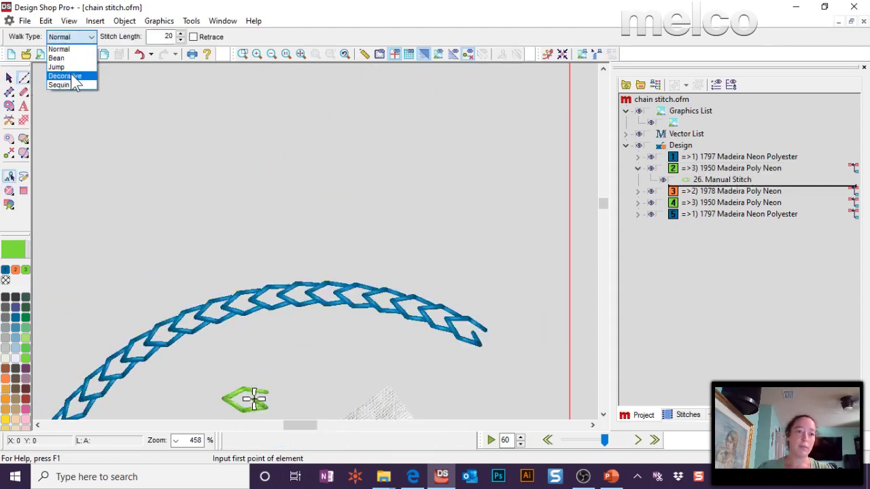
click(64, 76)
click(160, 37)
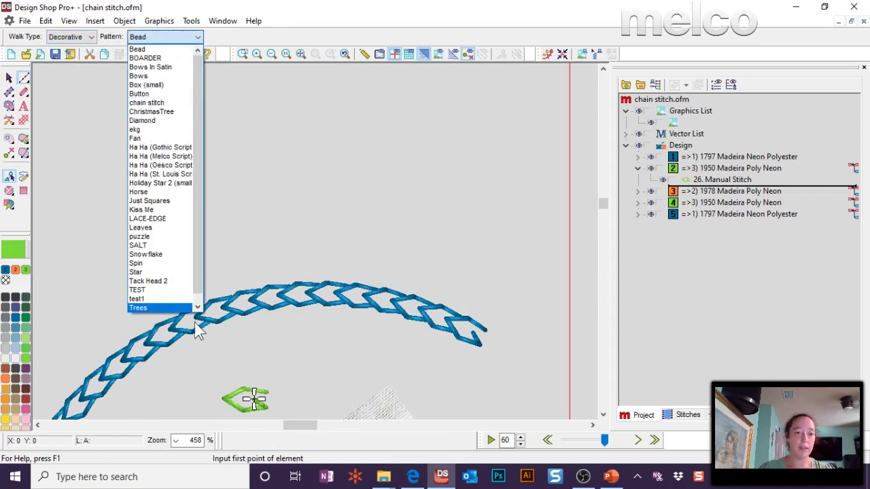
click(137, 289)
click(77, 246)
click(202, 163)
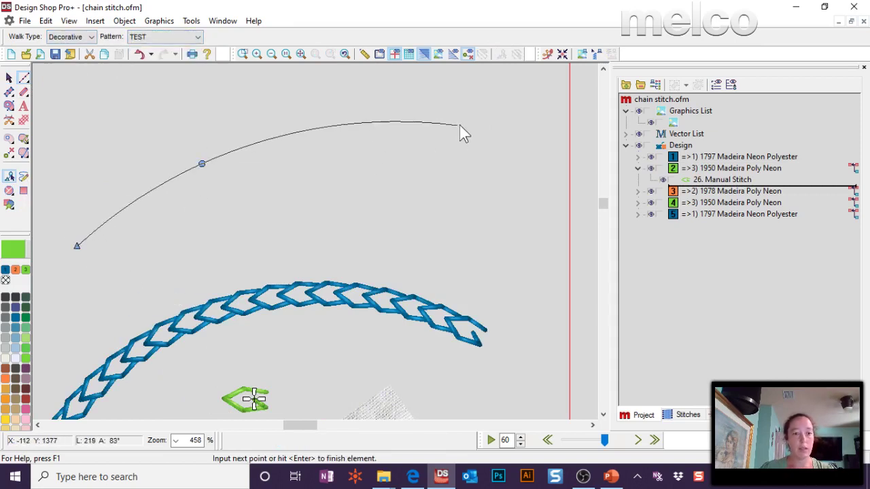
click(460, 125)
key(Return)
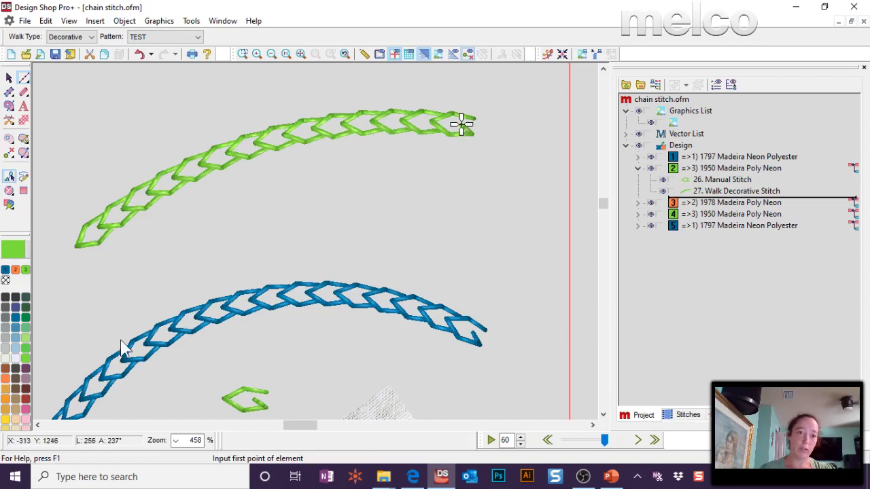
Step: View the whole design and inspect the green decorative walk stitch that fills the left-hand M
click(301, 55)
key(Escape)
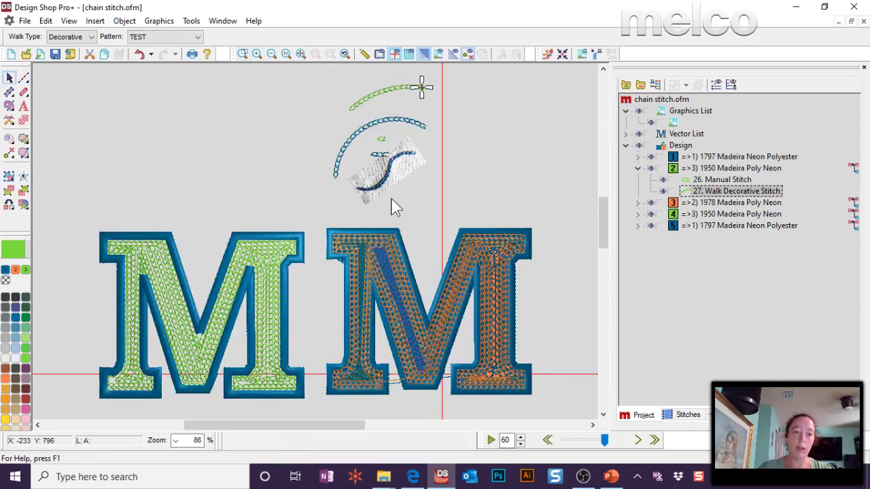
click(185, 326)
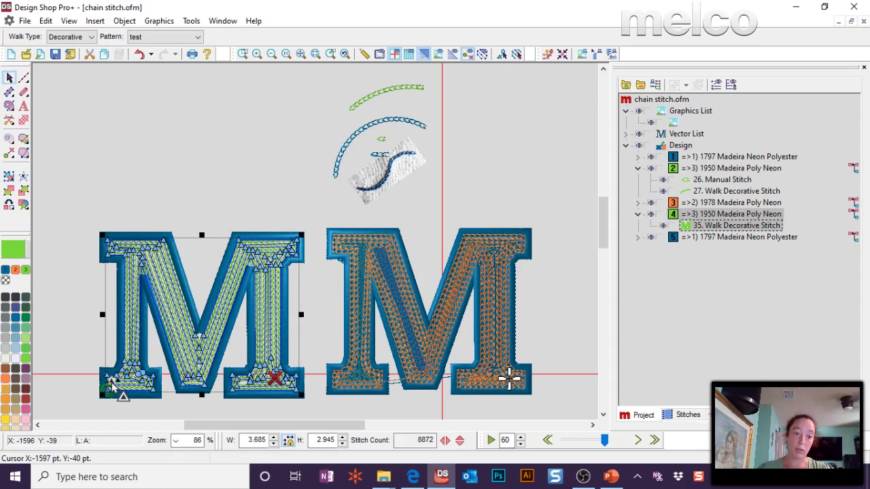
key(Return)
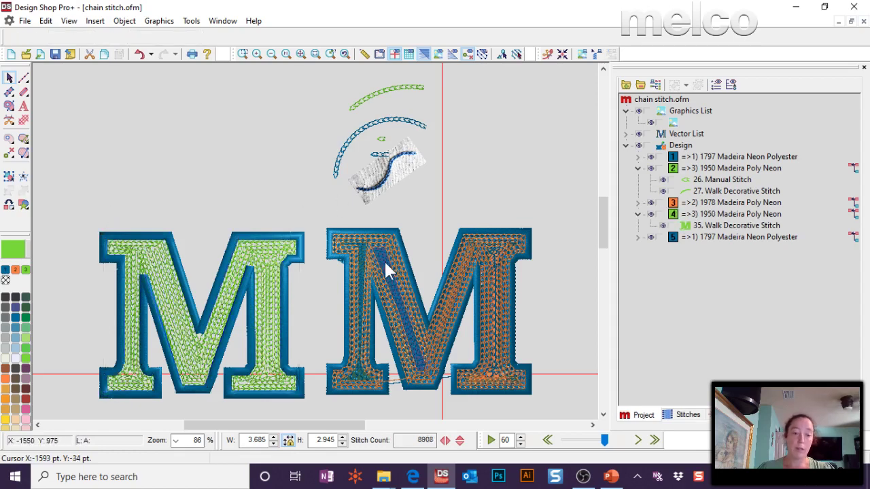
key(Escape)
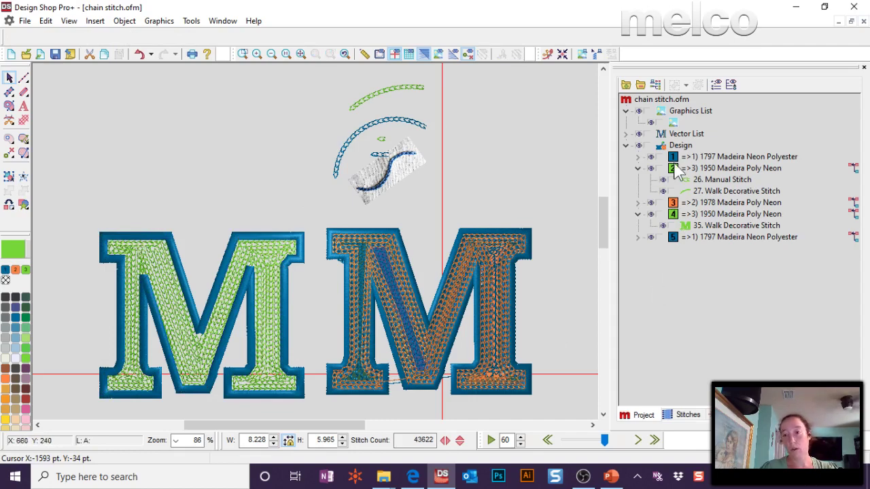
Step: Hide all the stitch colors in the Design so only the vector artwork and the reference picture remain shown
click(650, 168)
click(650, 203)
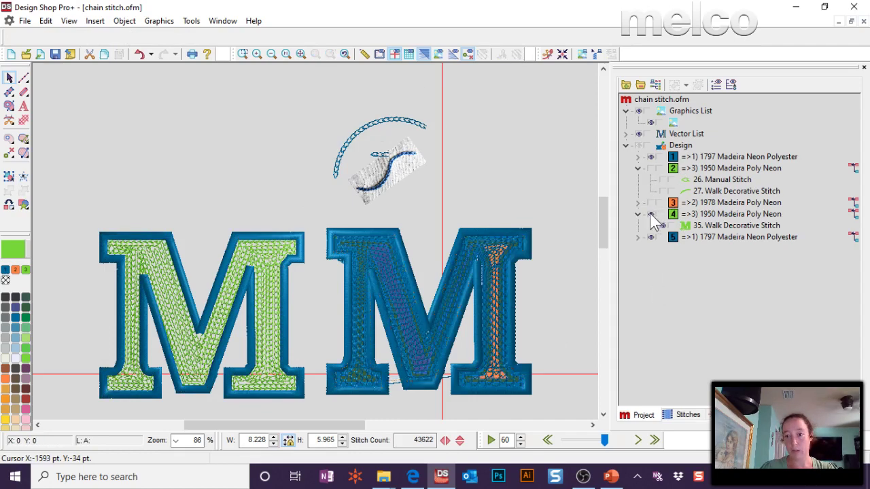
click(650, 214)
click(650, 237)
click(639, 144)
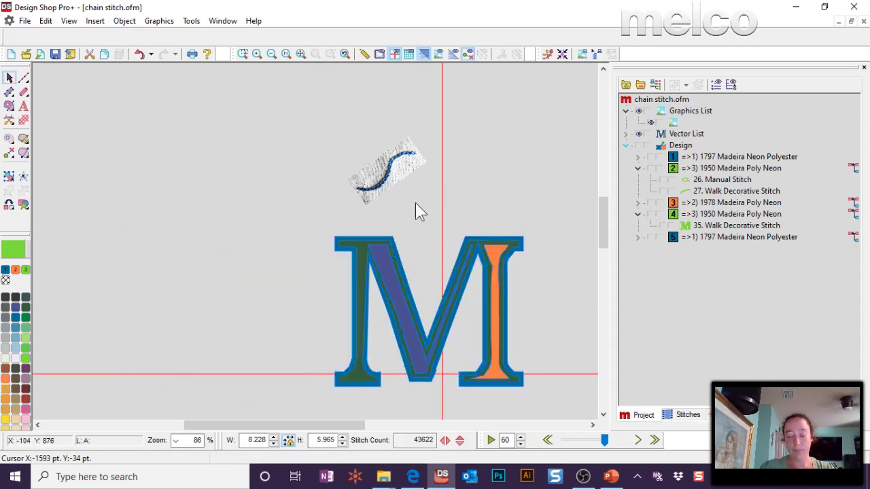
Step: List the individual vector fills and hide all of them except 1. Vector Fill, the full blue M
click(626, 134)
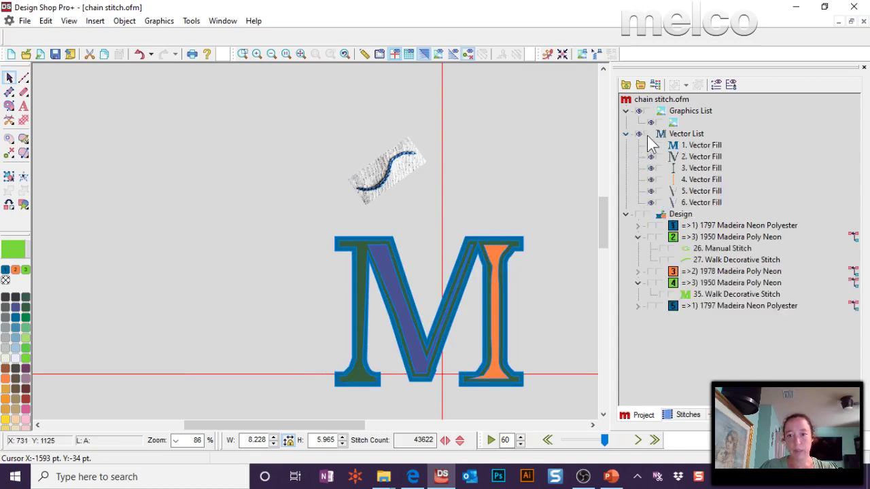
click(640, 134)
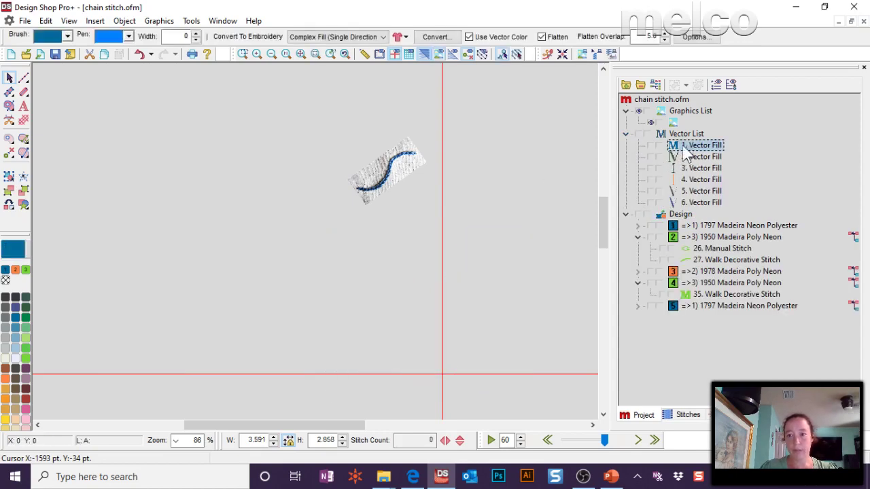
click(651, 146)
click(504, 195)
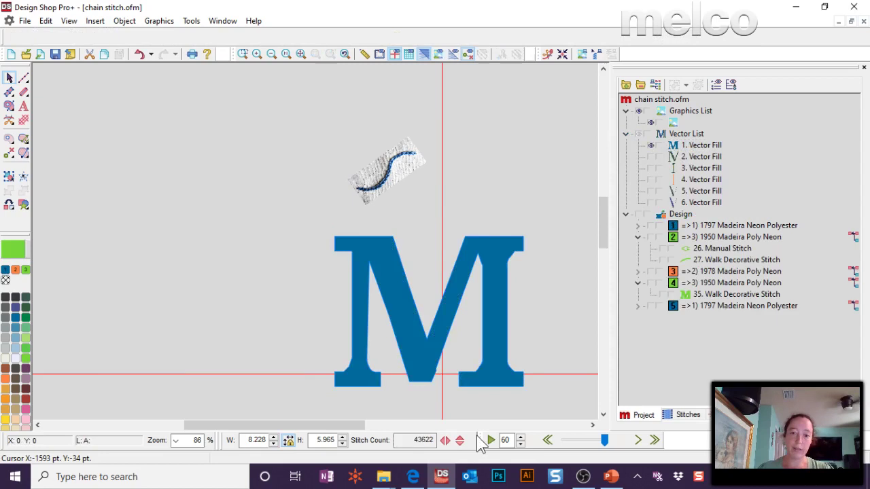
Step: Create a lettering element reading M in the empty area beside the reference picture
click(419, 325)
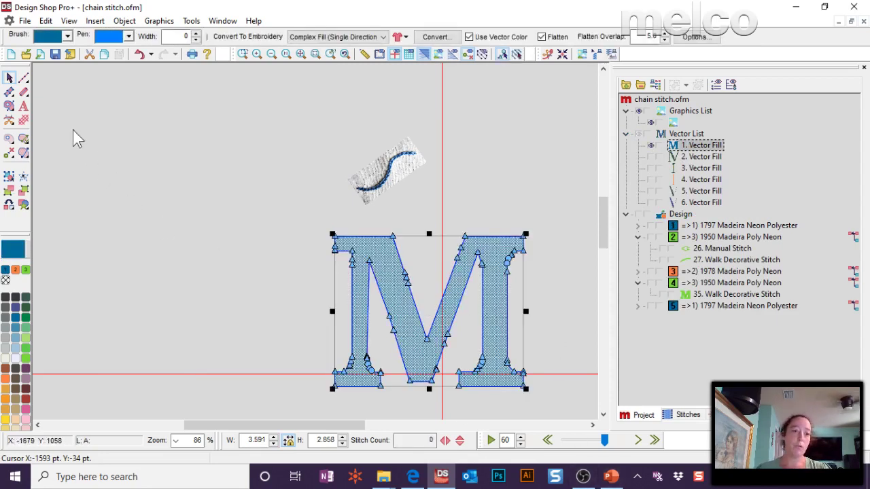
click(23, 106)
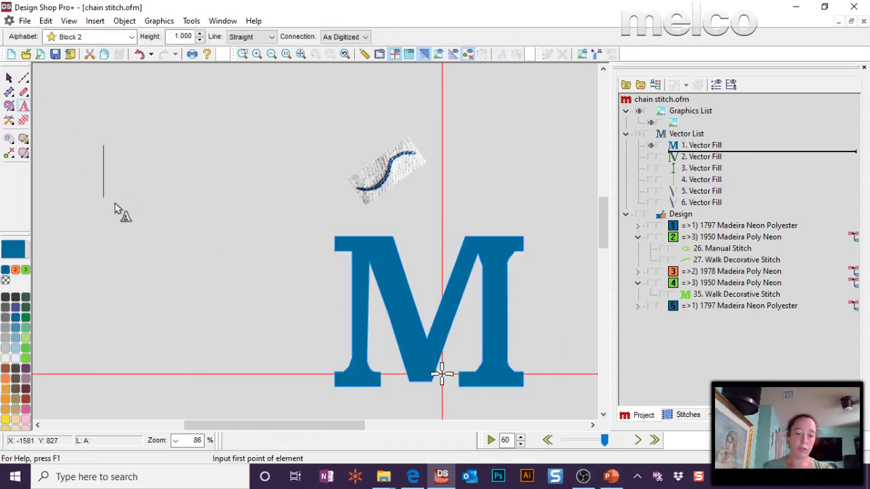
text(m)
key(BackSpace)
text(,)
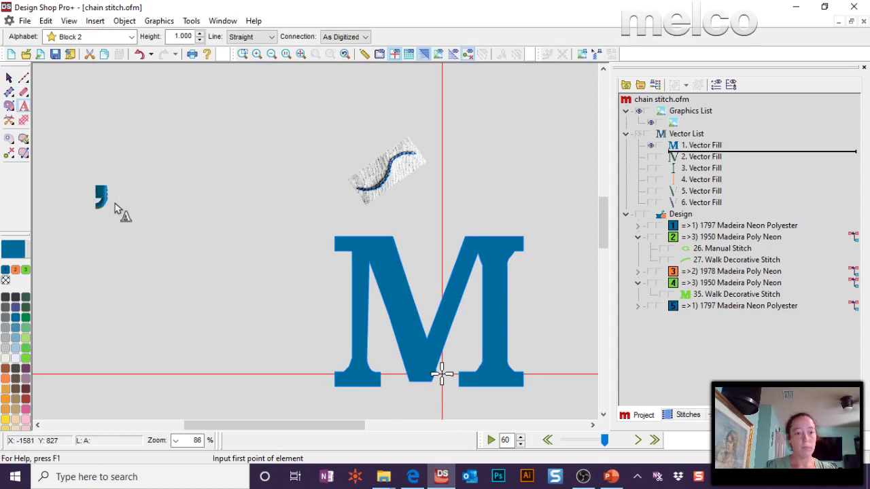
key(BackSpace)
text(M)
key(Return)
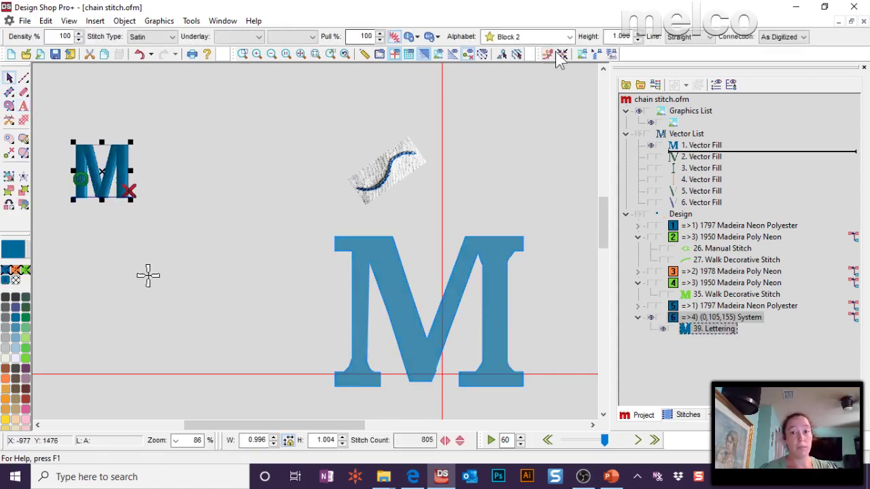
Step: Set the M lettering's alphabet to Century, then enlarge it to about 3.7 in high beside the original M
click(522, 36)
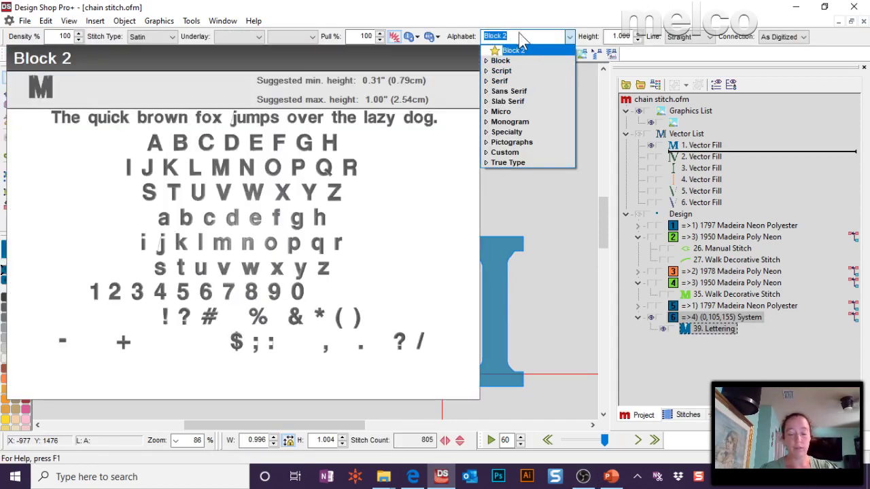
text(Ce)
key(Return)
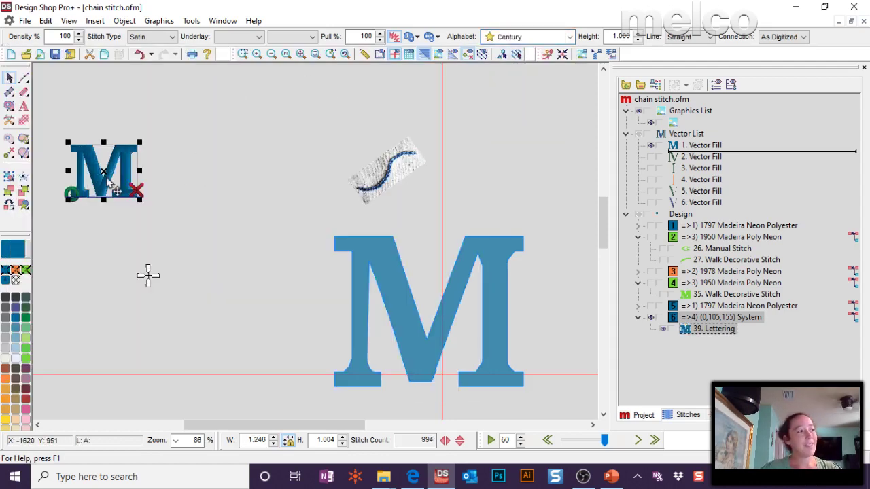
drag(139, 142, 316, 2)
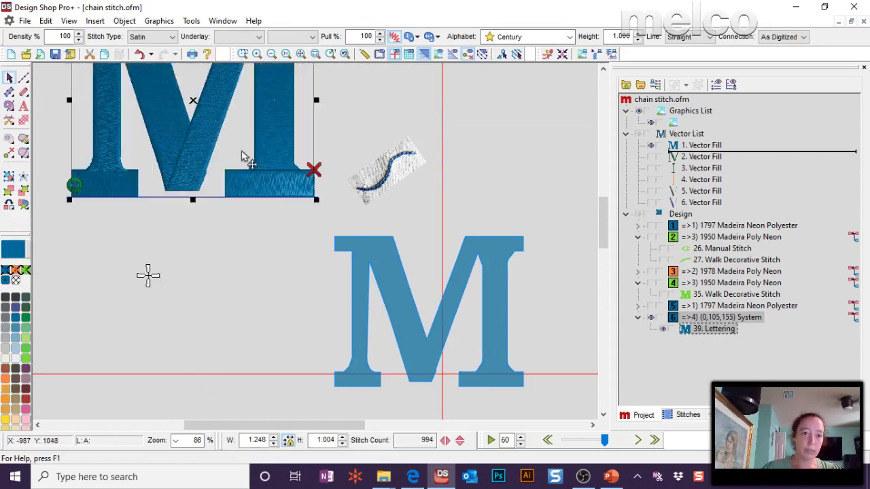
drag(199, 97, 197, 206)
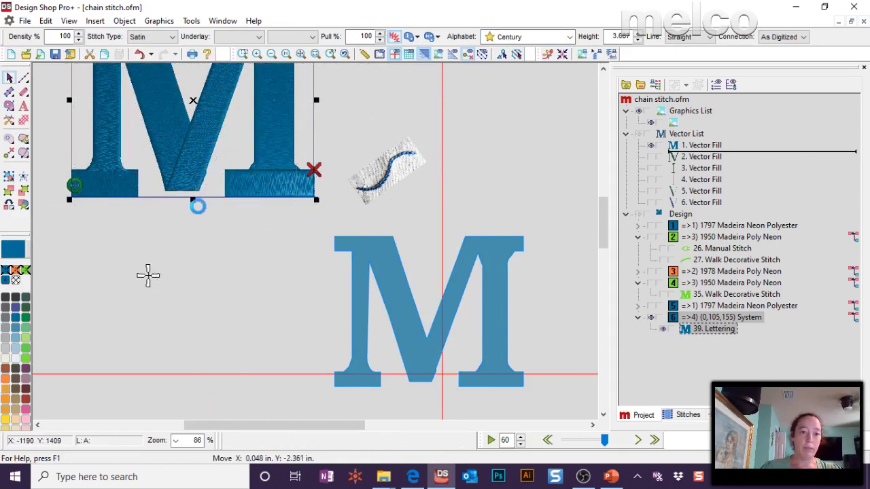
Step: Convert the M lettering to vector fills and color the front copy, 8. Vector Fill, orange
right_click(198, 206)
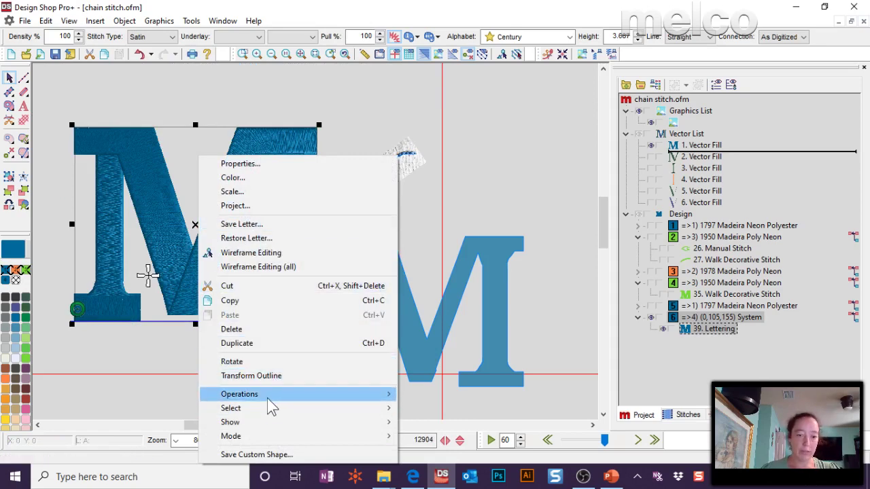
mouse_move(272, 404)
click(435, 318)
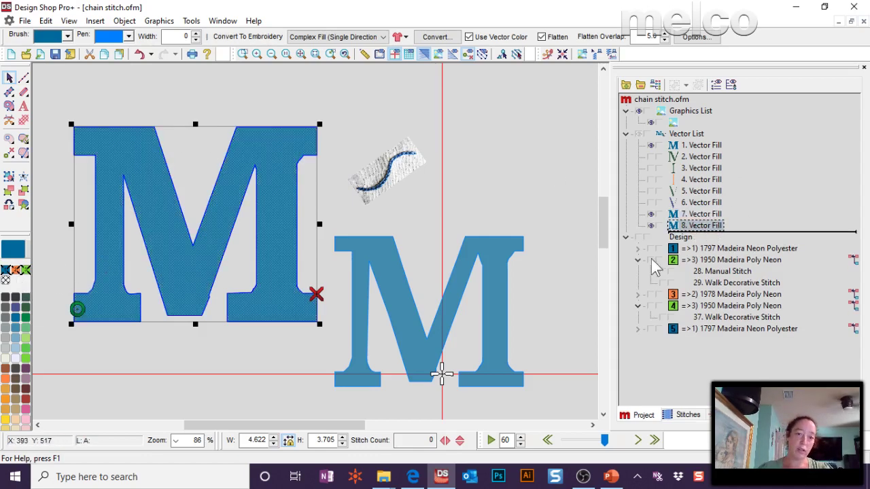
click(6, 378)
click(301, 106)
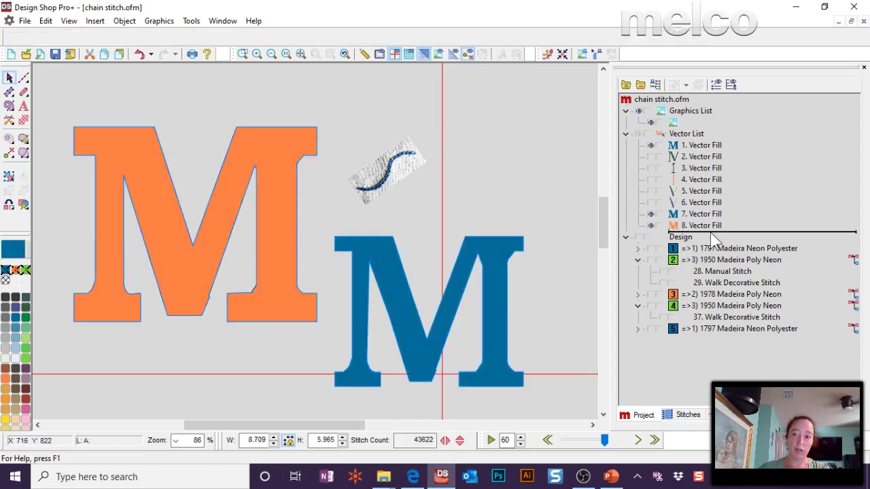
Step: Offset the outline of the orange M, 8. Vector Fill, by -20 pt
click(708, 226)
click(129, 20)
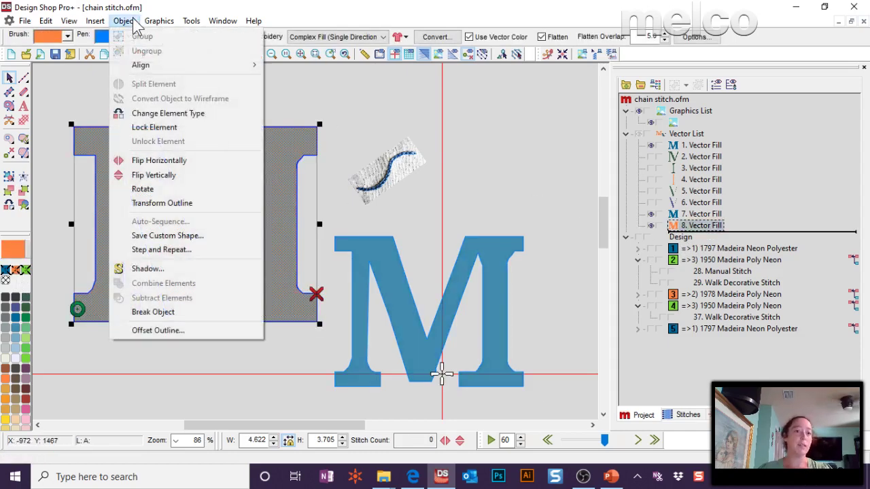
click(158, 330)
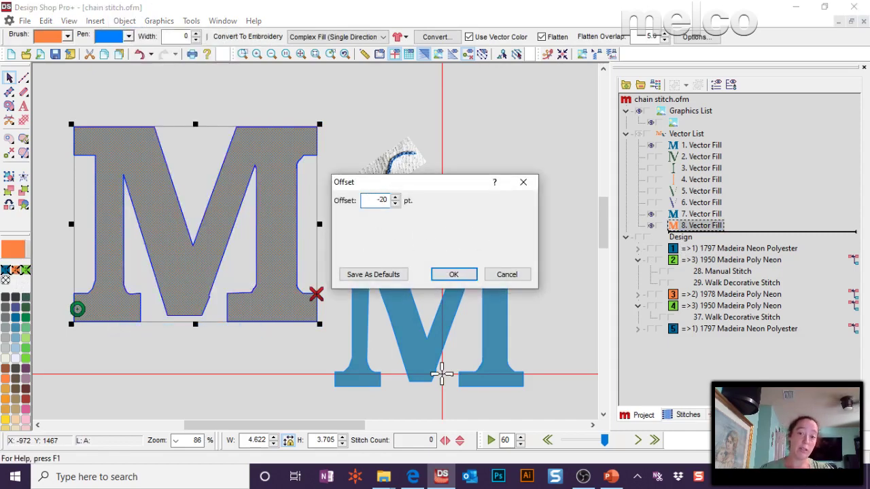
click(453, 274)
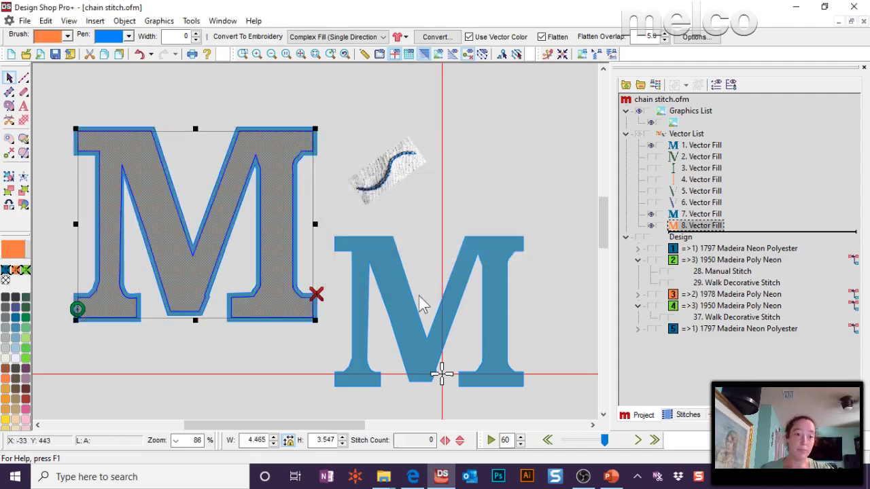
click(184, 95)
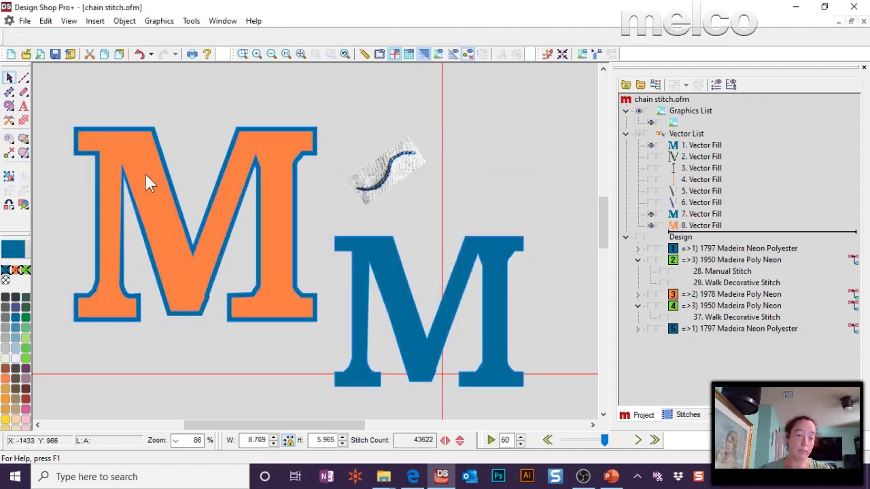
Step: Duplicate the orange M as a blue copy and offset the copy's outline by -20 pt
click(151, 169)
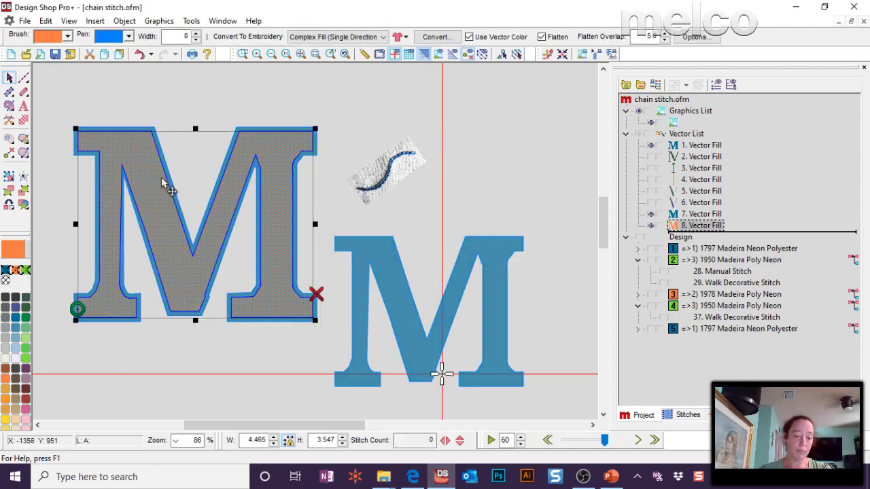
key(ctrl+d)
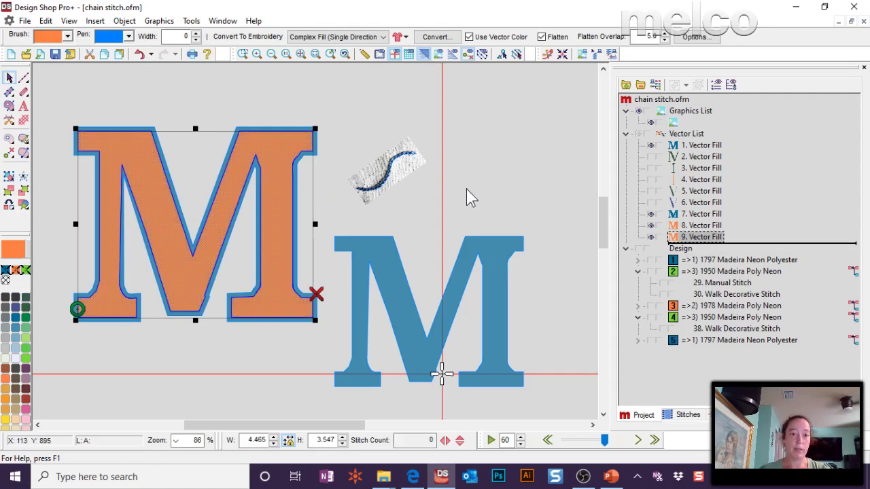
click(15, 297)
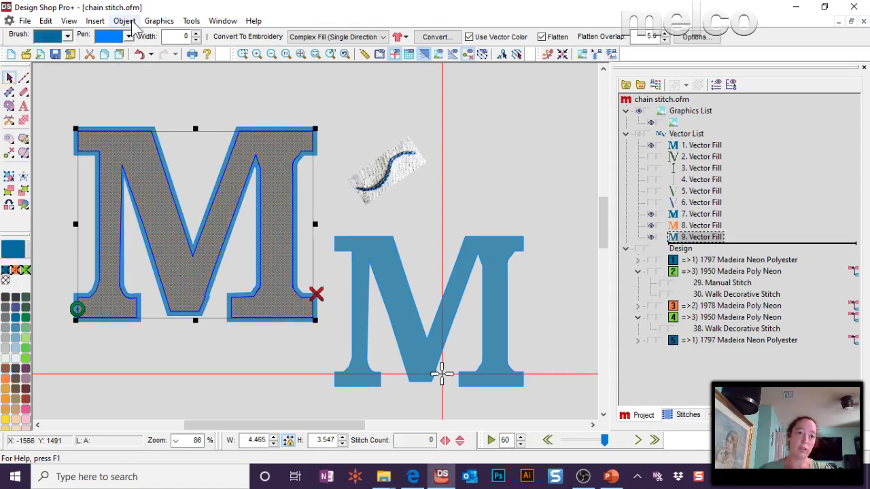
click(124, 20)
click(157, 330)
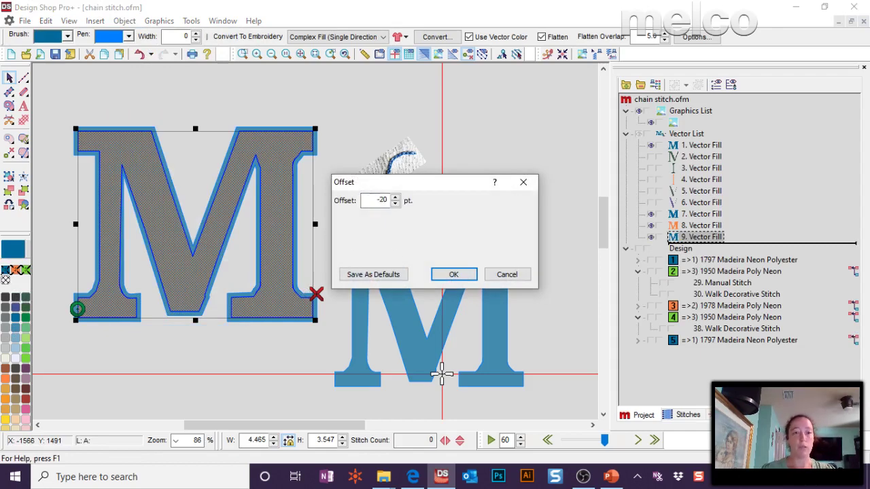
click(445, 274)
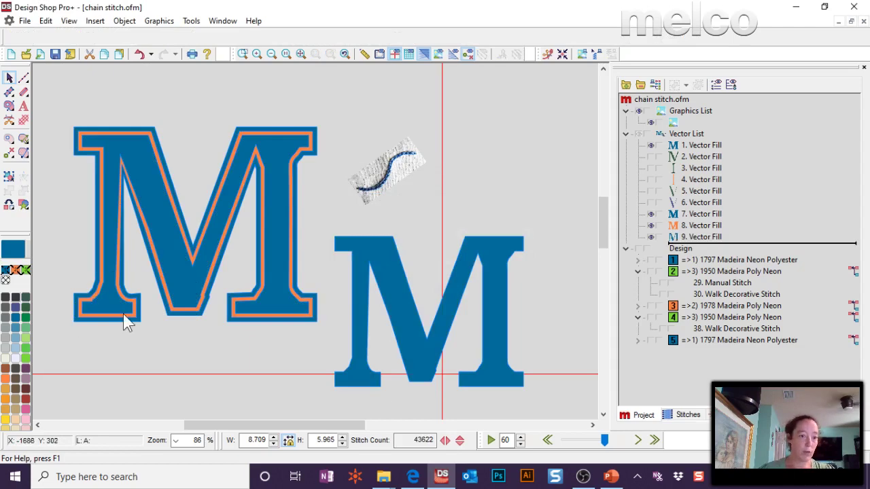
Step: Duplicate the inner blue M, 9. Vector Fill, as an orange copy and offset the copy's outline by -20 pt
click(158, 188)
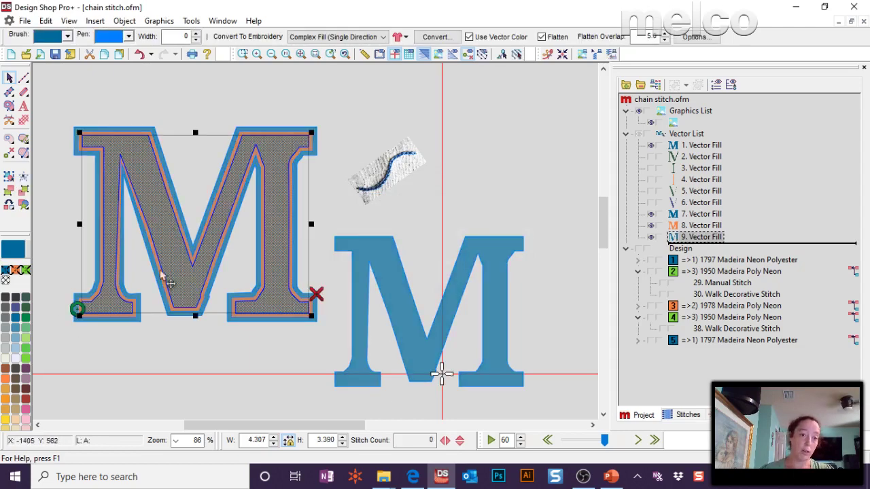
right_click(146, 181)
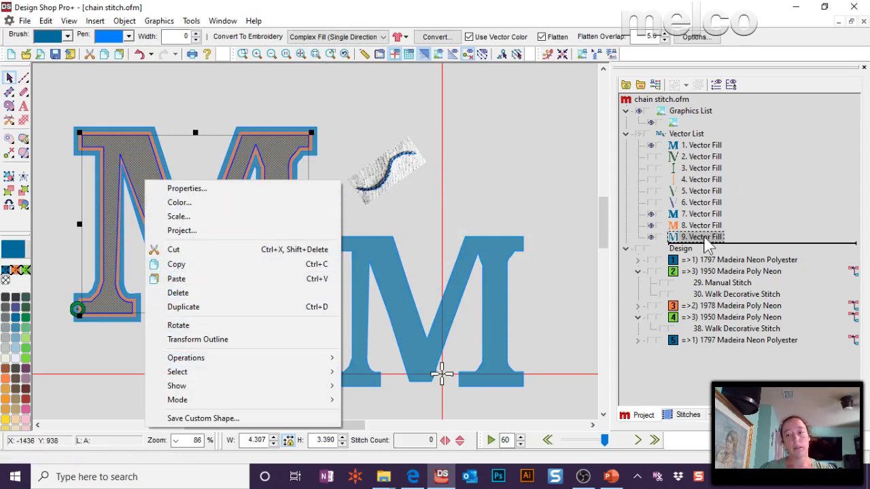
right_click(703, 237)
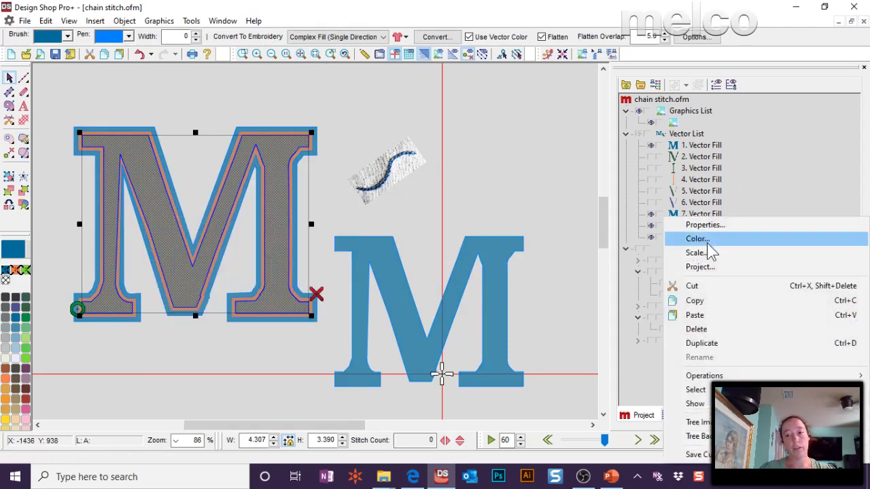
click(714, 347)
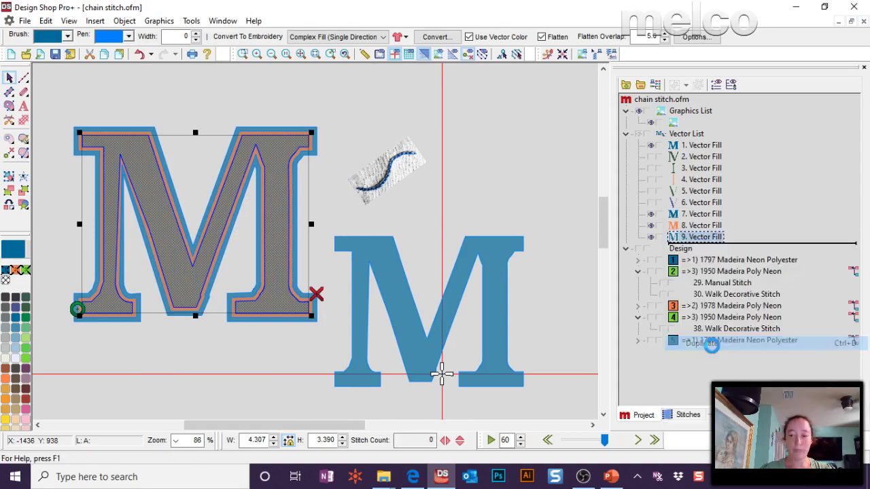
click(15, 270)
right_click(156, 195)
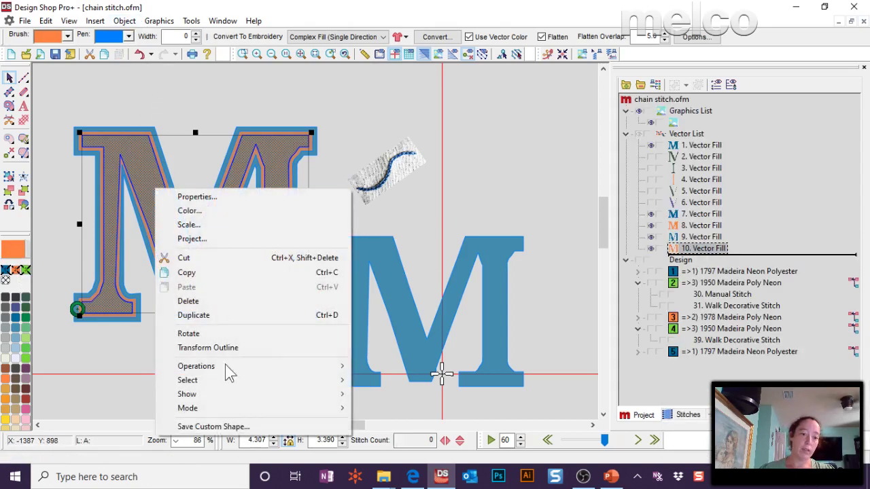
mouse_move(216, 370)
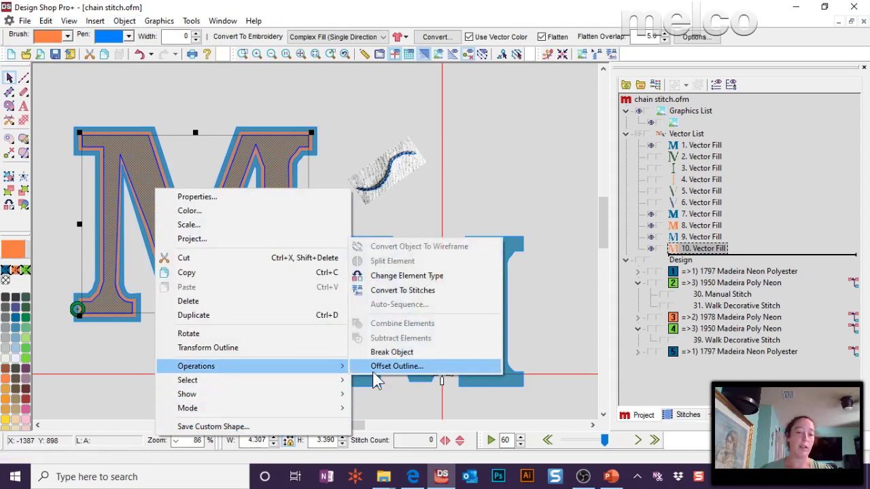
click(373, 367)
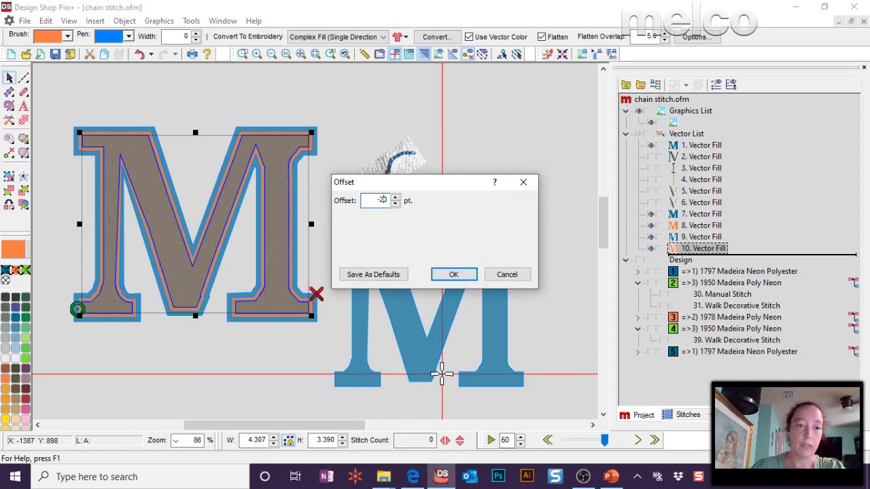
click(453, 274)
click(341, 105)
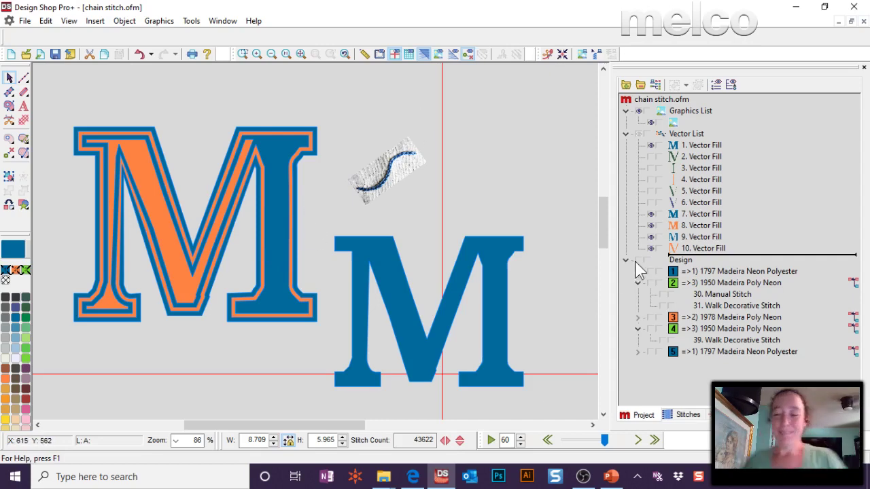
click(683, 214)
click(512, 186)
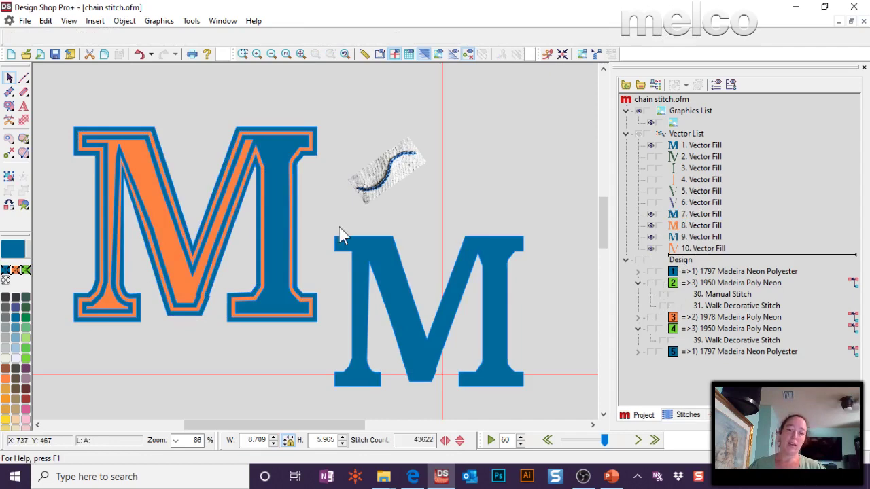
Step: Start a Decorative walk with pattern TEST at the large M's lower-left corner and trace the left foot's bottom and right edges to the stem
click(246, 57)
drag(70, 120, 340, 339)
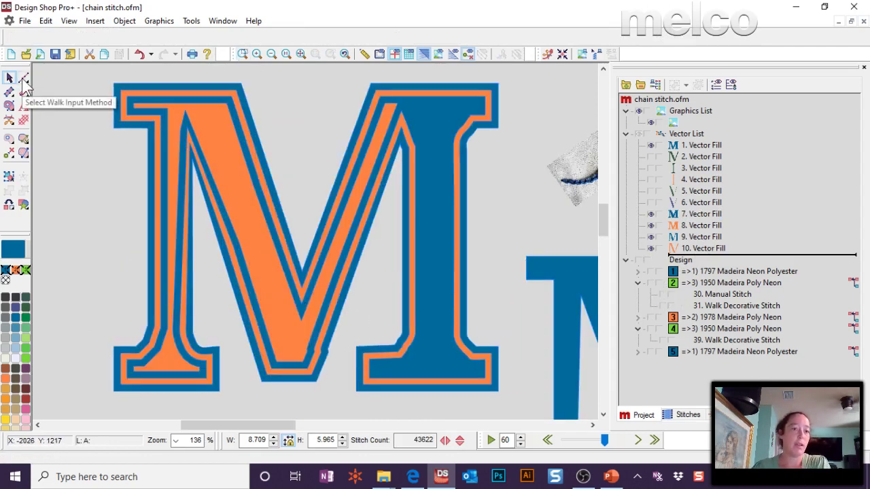
click(24, 80)
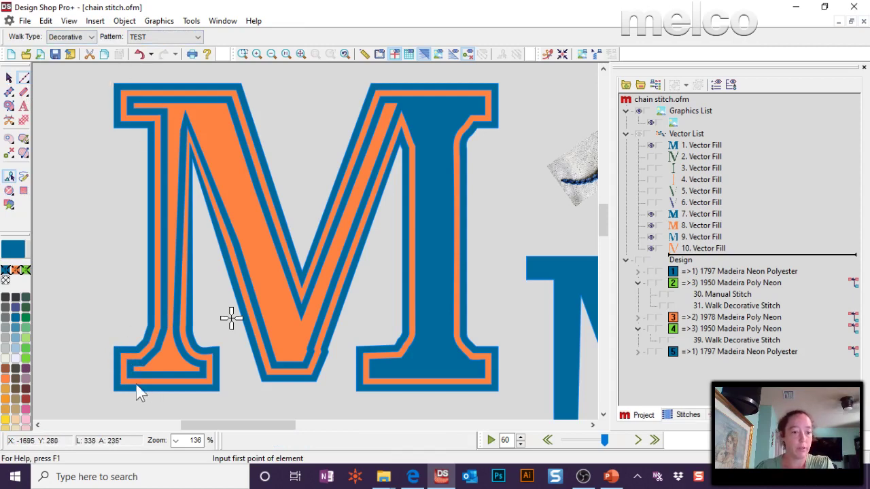
click(114, 390)
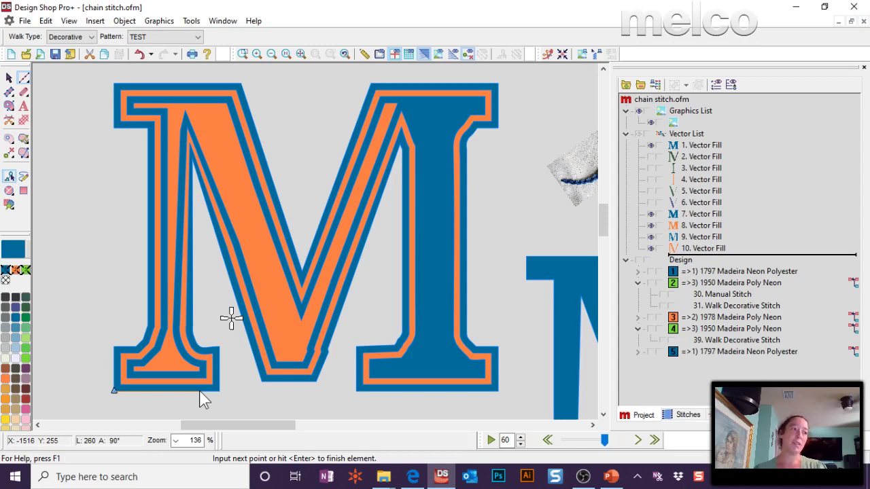
scroll(204, 400, down, 3)
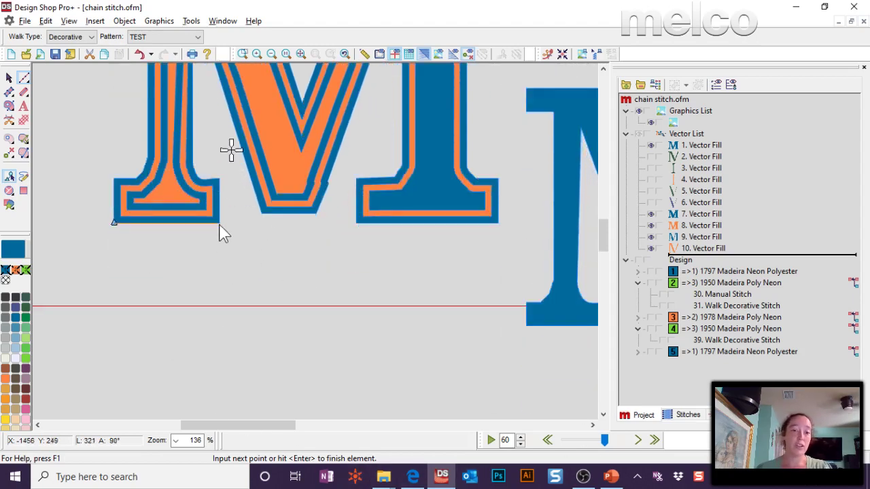
click(219, 222)
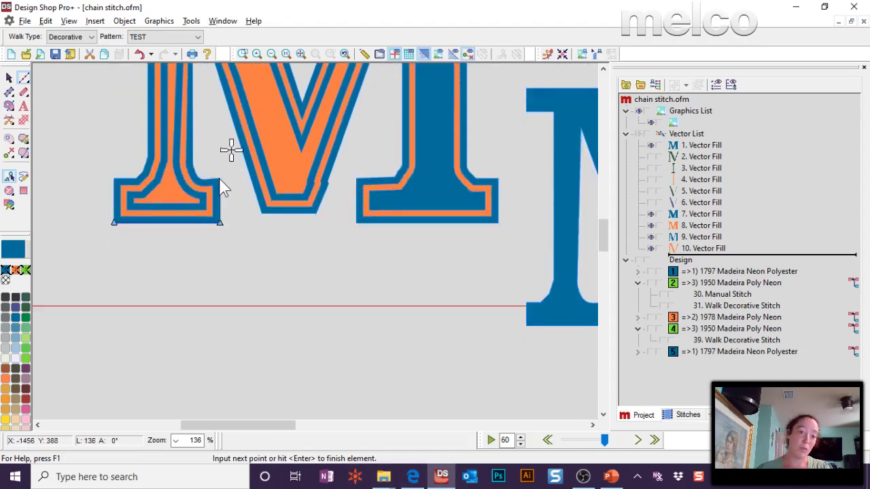
click(220, 178)
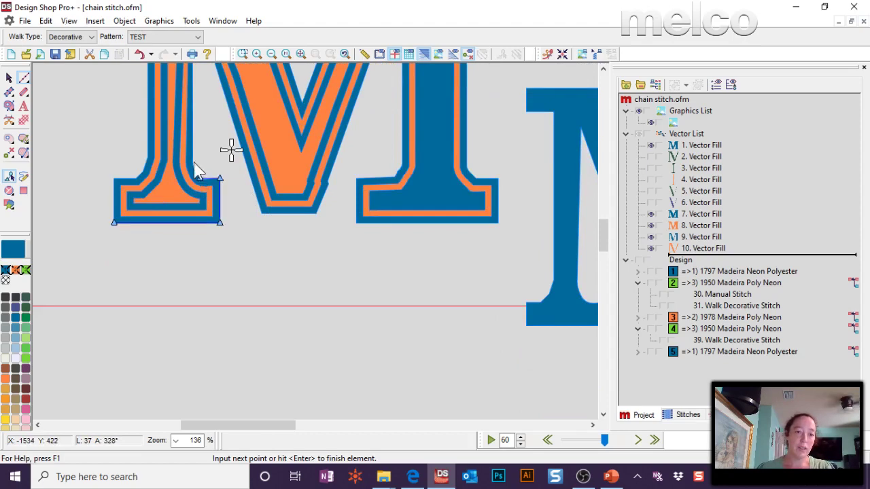
click(193, 165)
Step: Continue the walk up the left stem's inner edge and around the outer underside of the V to the right inner apex
scroll(197, 79, up, 2)
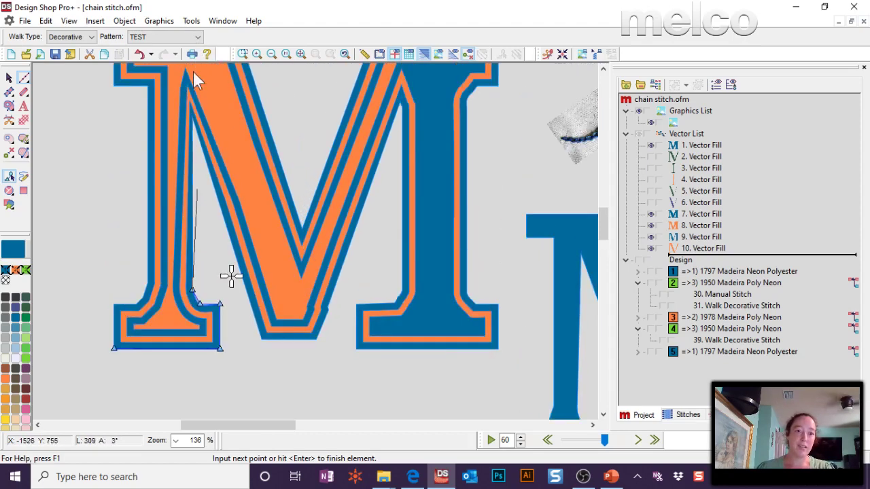
click(193, 116)
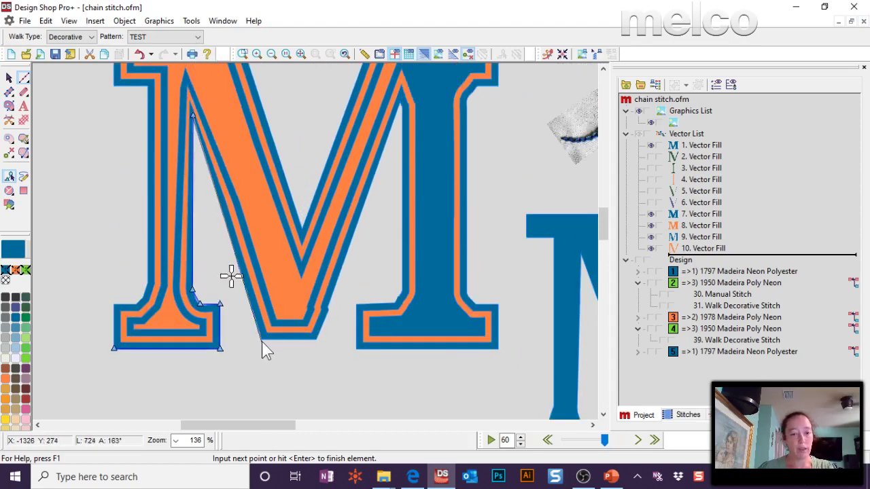
click(261, 337)
click(316, 339)
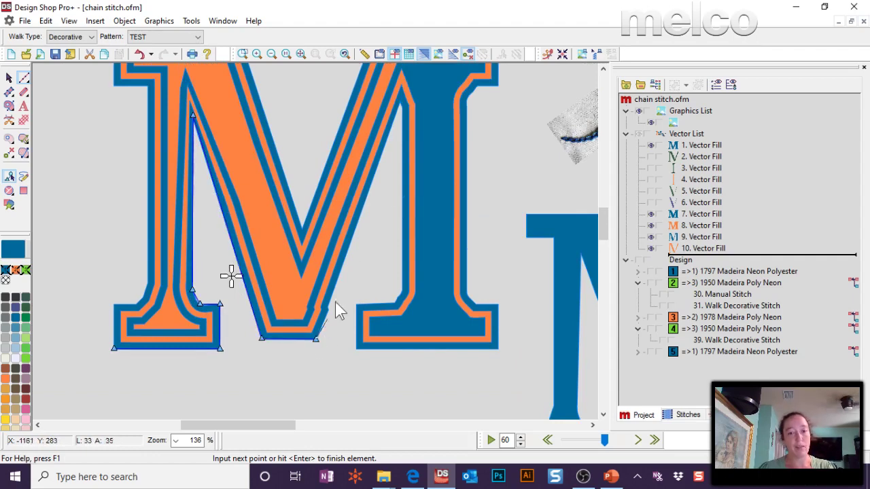
click(399, 103)
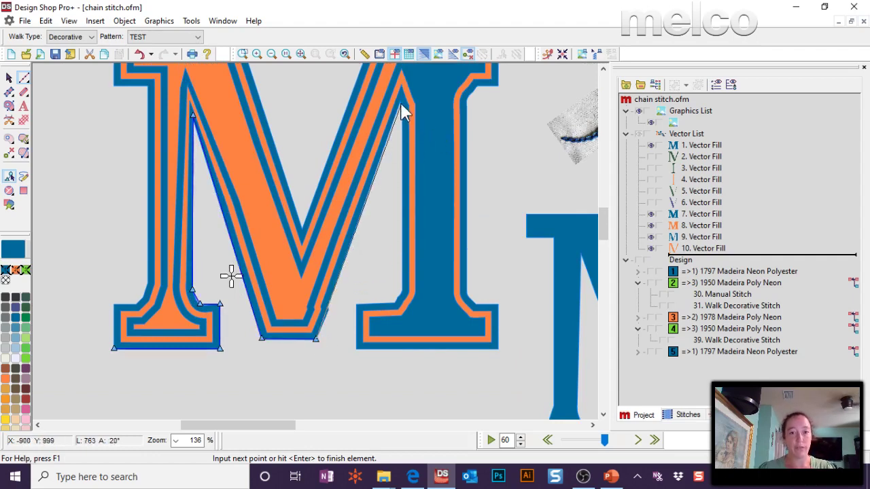
Step: Trace the walk down the right stem's inner edge and around the outer corners of the right foot
click(402, 289)
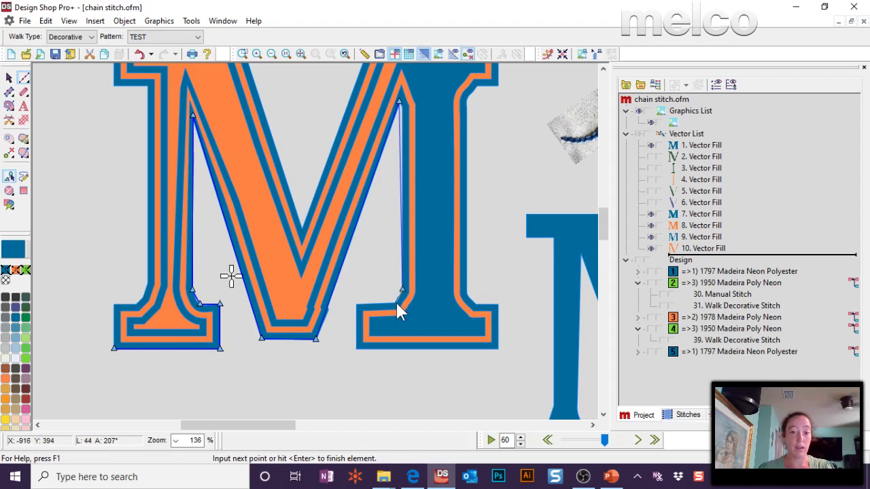
click(397, 303)
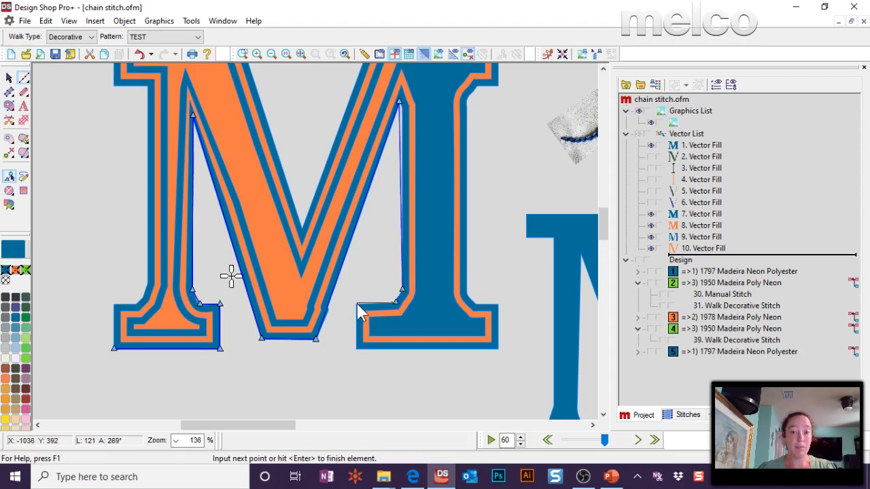
click(357, 303)
click(357, 351)
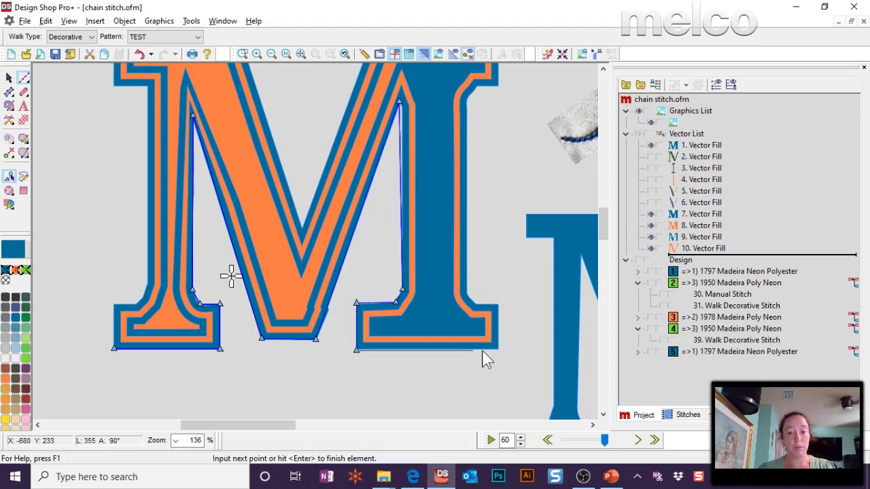
click(498, 349)
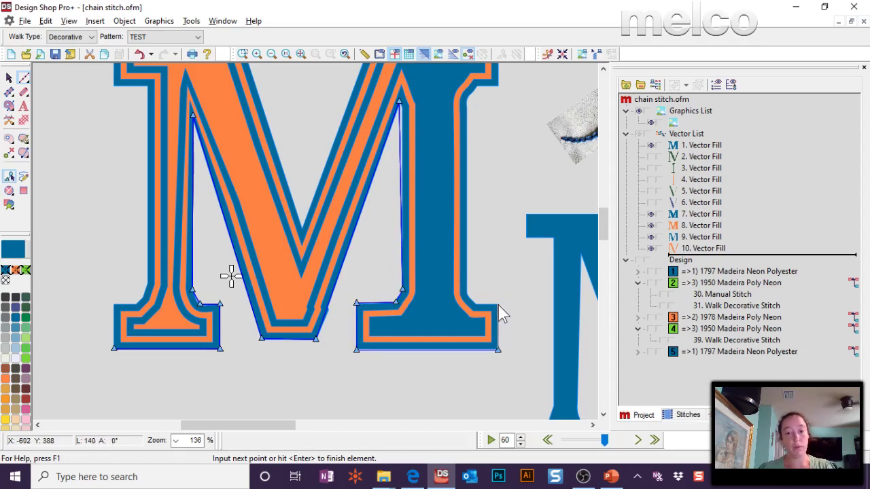
click(498, 305)
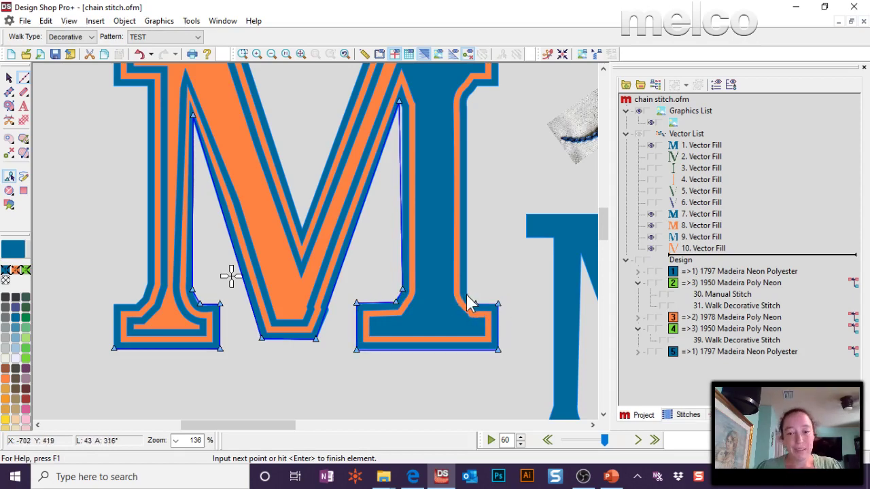
Step: Continue the walk up the right stem's outer edge and around the upper-right serif to its inner top corner
click(466, 293)
click(468, 54)
click(466, 183)
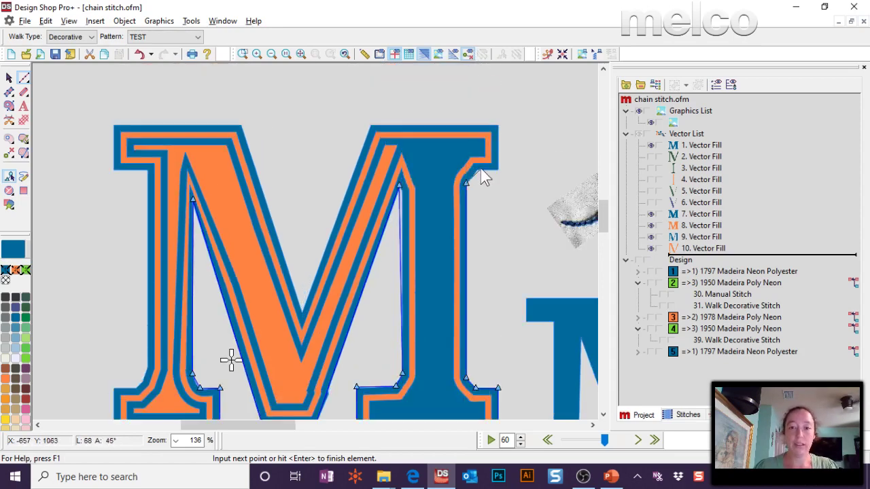
click(477, 170)
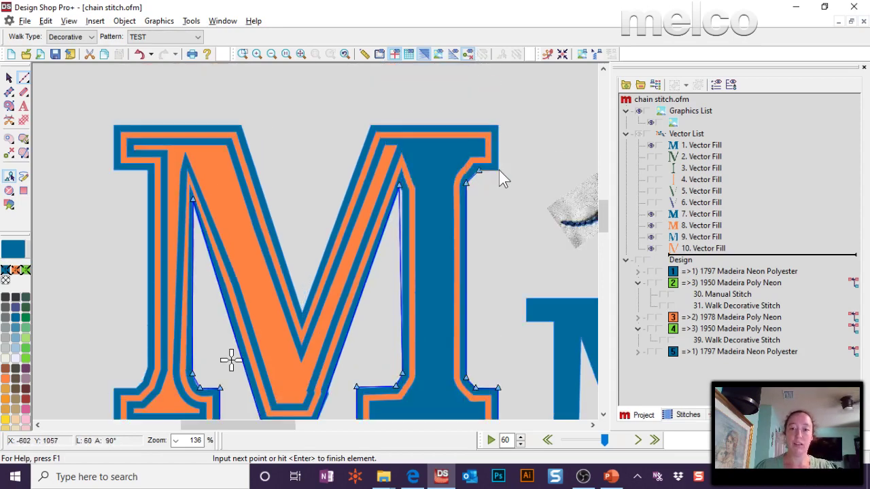
click(499, 126)
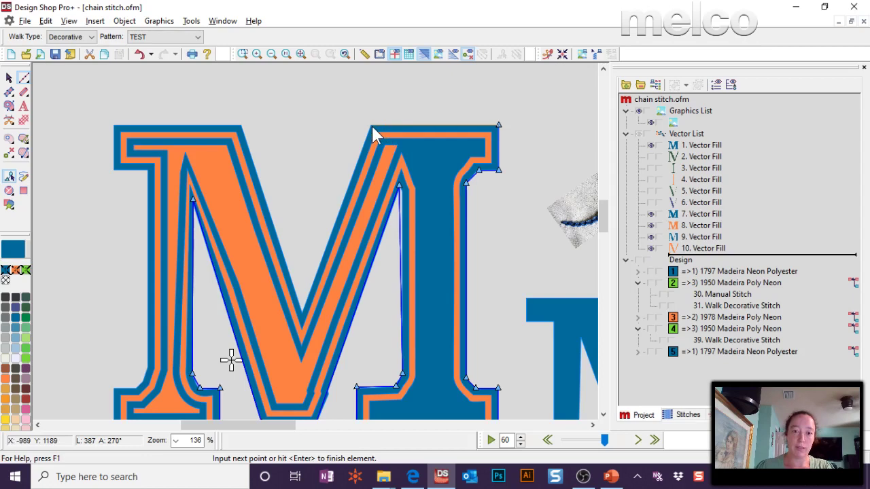
click(371, 125)
Step: Trace the walk through the M's central V notch and around the top and left edges of the upper-left serif
click(302, 311)
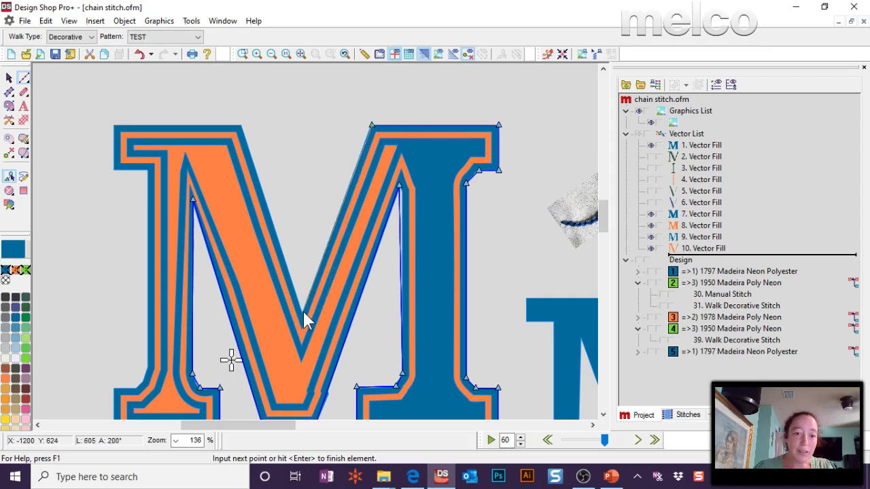
click(240, 169)
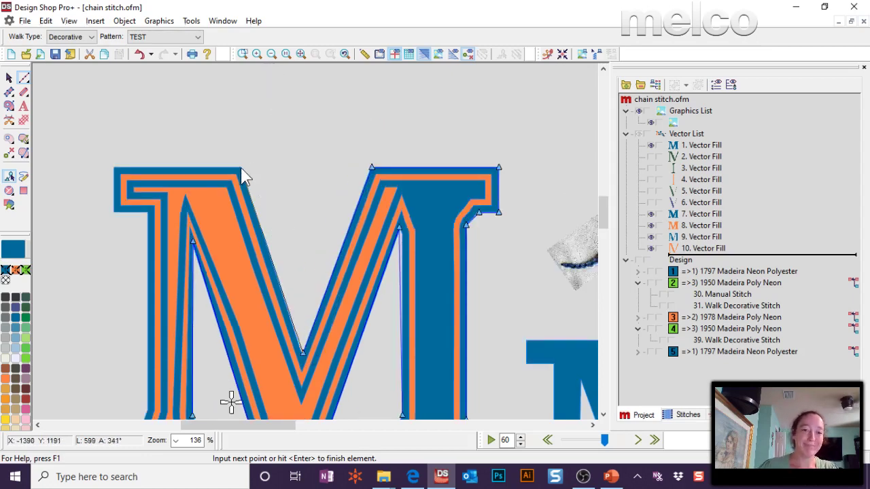
click(113, 169)
click(114, 211)
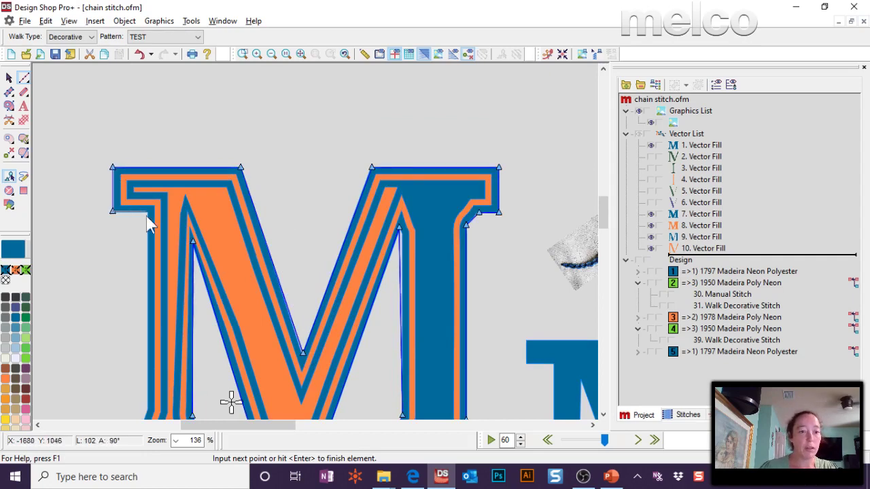
Step: Trace the walk down the left stem's outer edge and foot, ending the outer round just above its starting corner
click(148, 213)
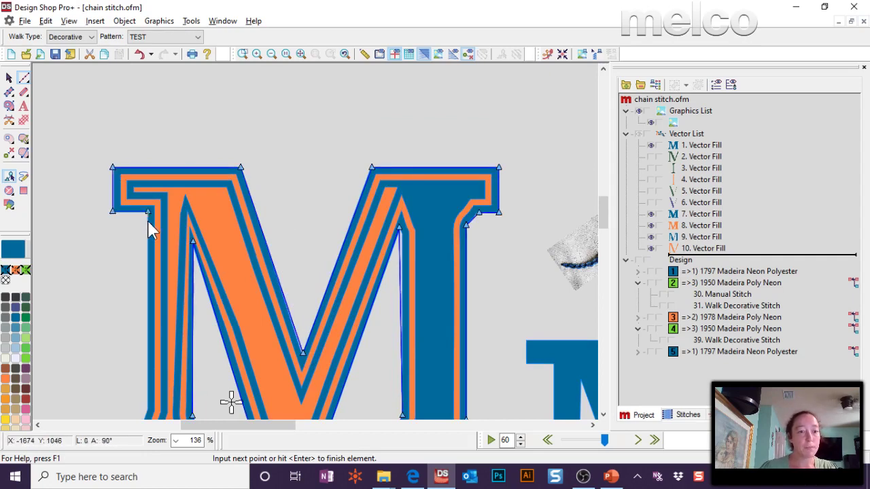
click(148, 411)
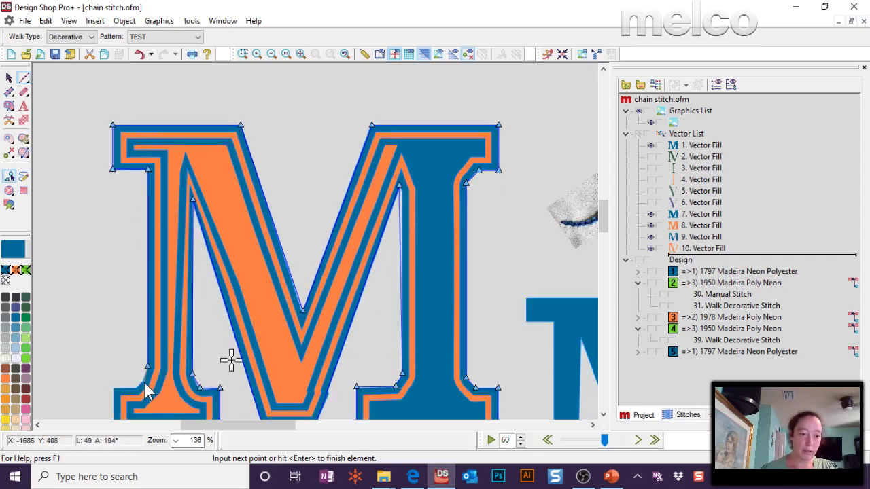
click(143, 380)
click(136, 388)
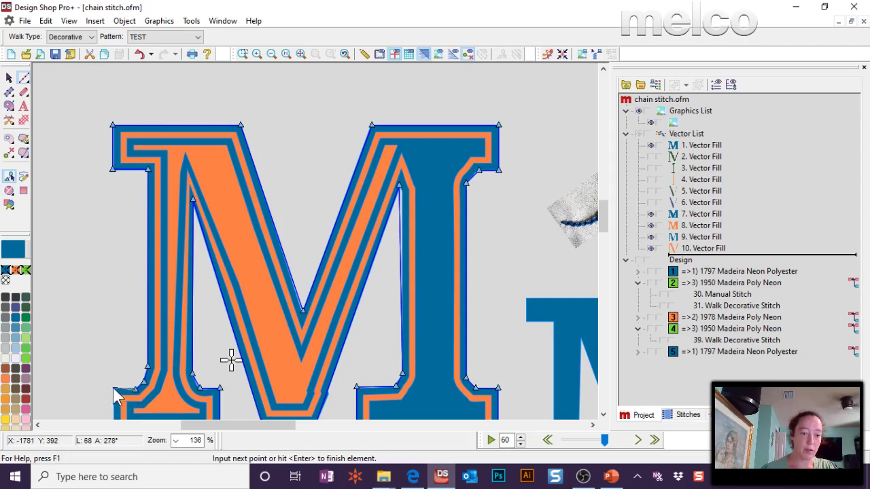
click(112, 390)
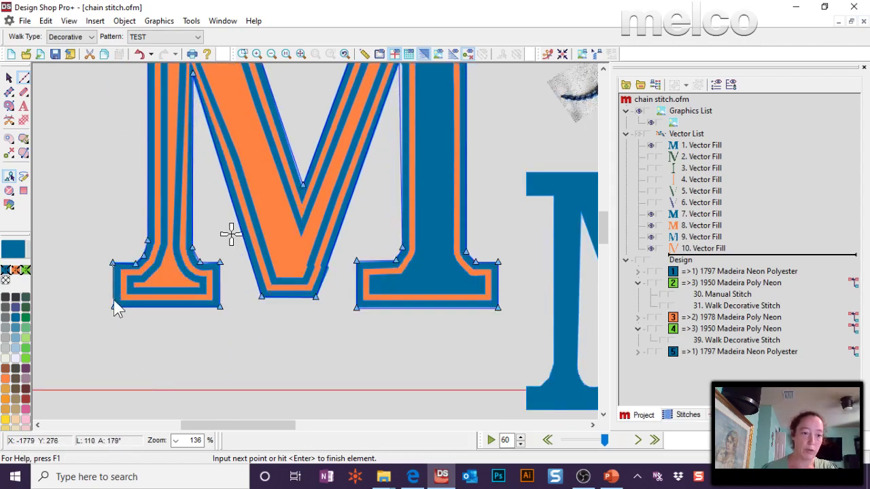
click(114, 299)
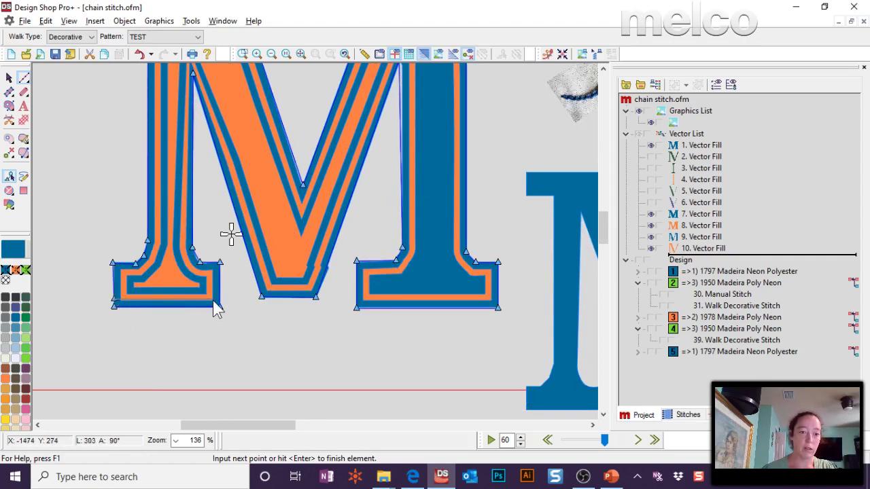
Step: Begin the second round along the outer edge of the inset orange outline, tracing the left foot and stem's inner side to the left apex
click(212, 300)
click(213, 270)
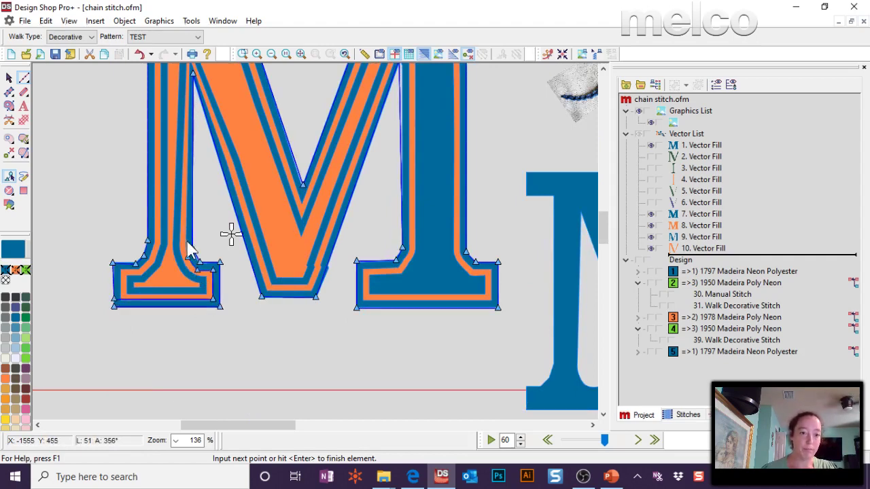
click(185, 239)
scroll(194, 102, up, 3)
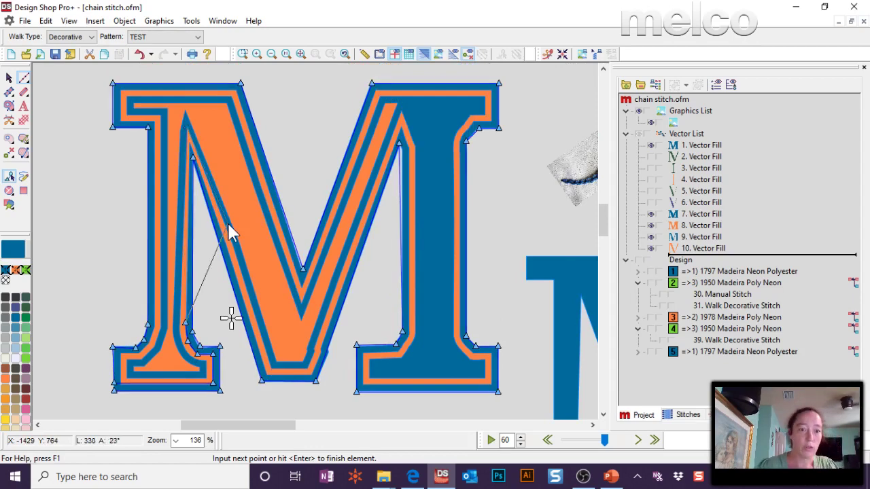
click(187, 130)
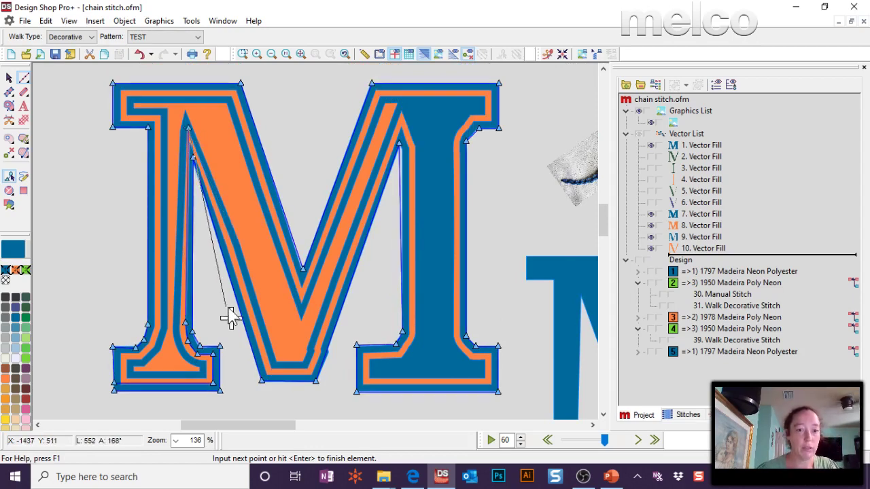
Step: Continue the second round along the orange inset under the V and up to the right inner apex
click(268, 375)
click(311, 376)
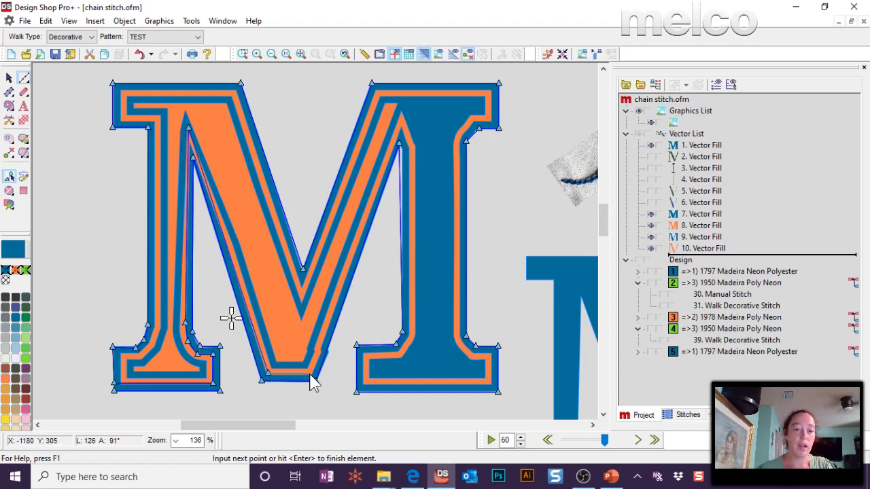
click(401, 110)
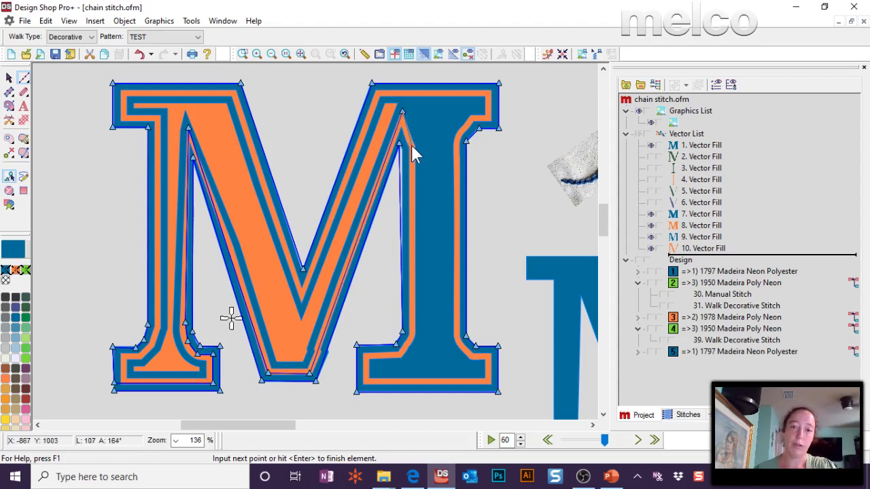
Step: Continue the second walk round down the right stem's inner side and around the right foot, along the orange inset's outer edge
click(408, 144)
click(408, 332)
click(399, 348)
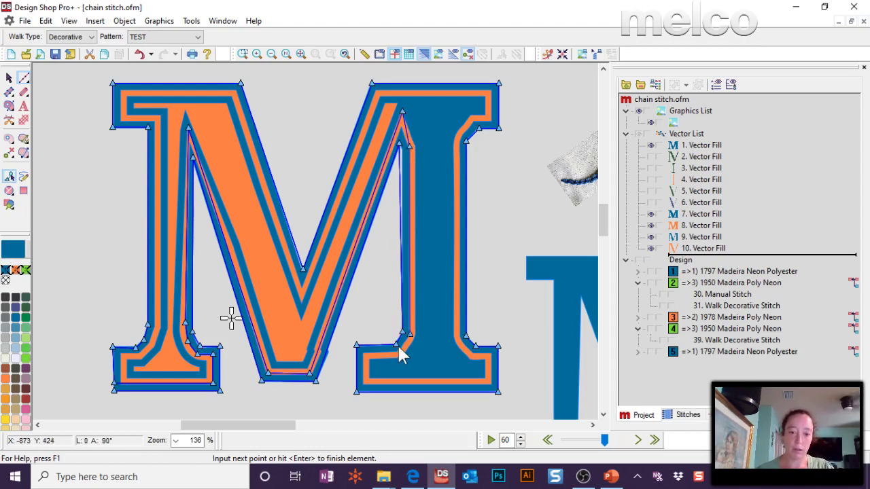
click(363, 353)
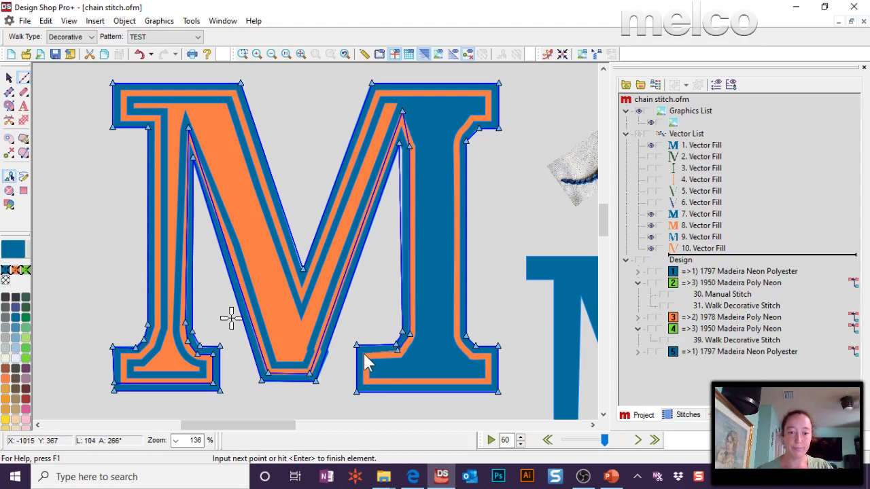
click(365, 388)
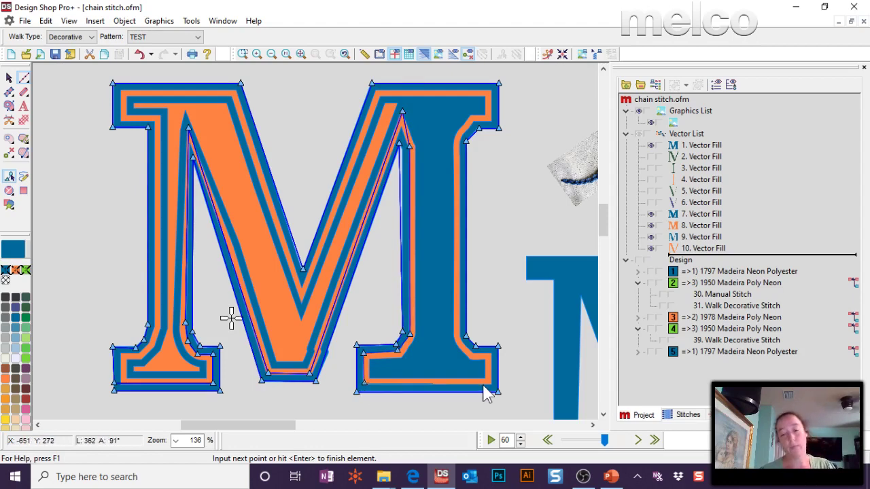
click(490, 383)
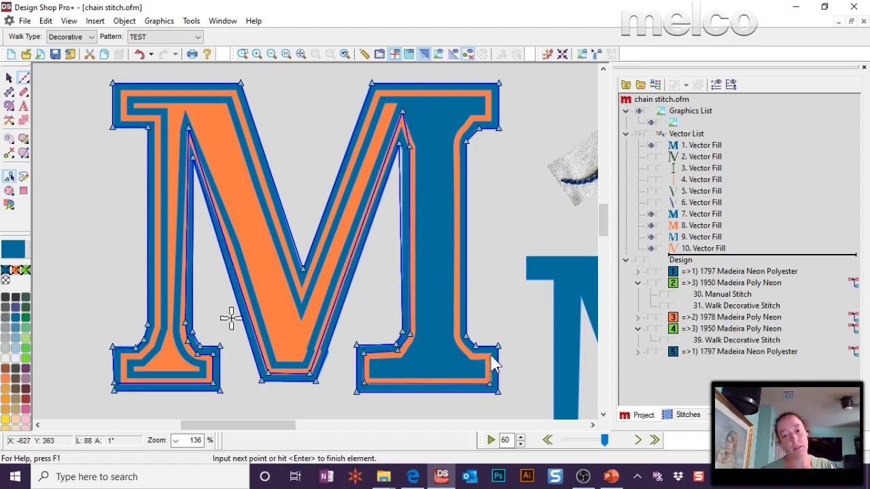
click(478, 359)
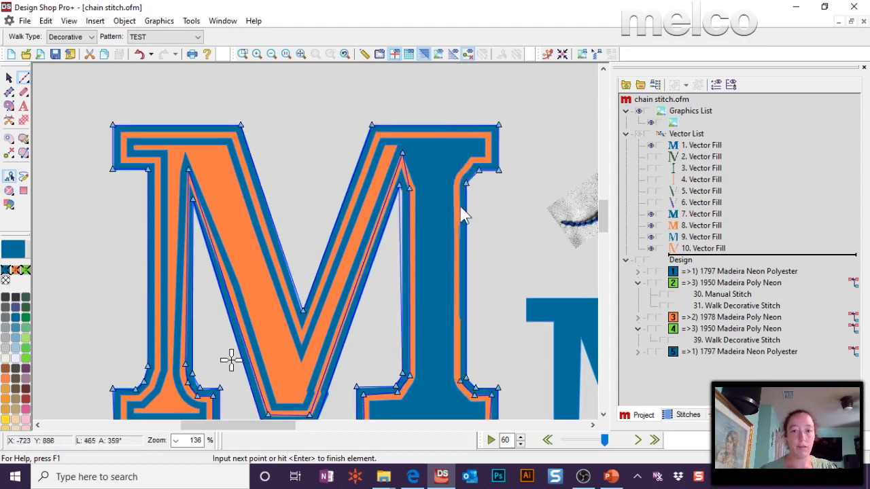
Step: Trace the second round up the right stem's outer side and around the upper-right serif to the diagonal's top corner
click(461, 181)
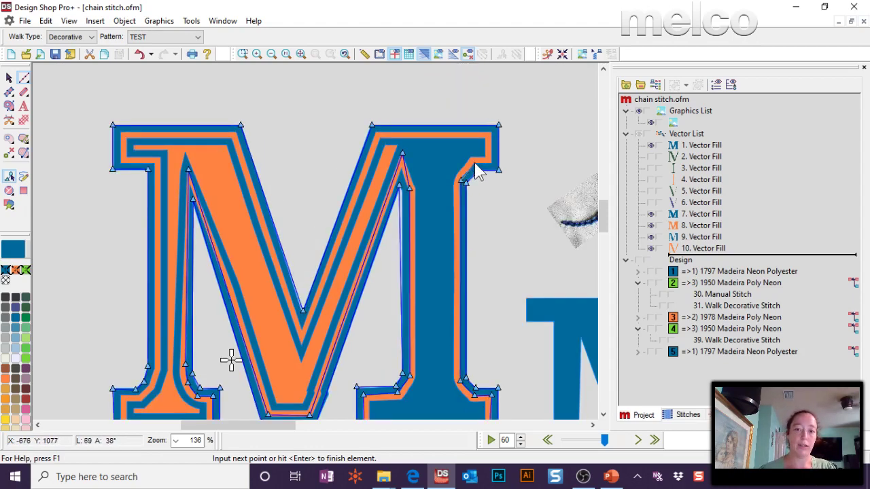
click(474, 163)
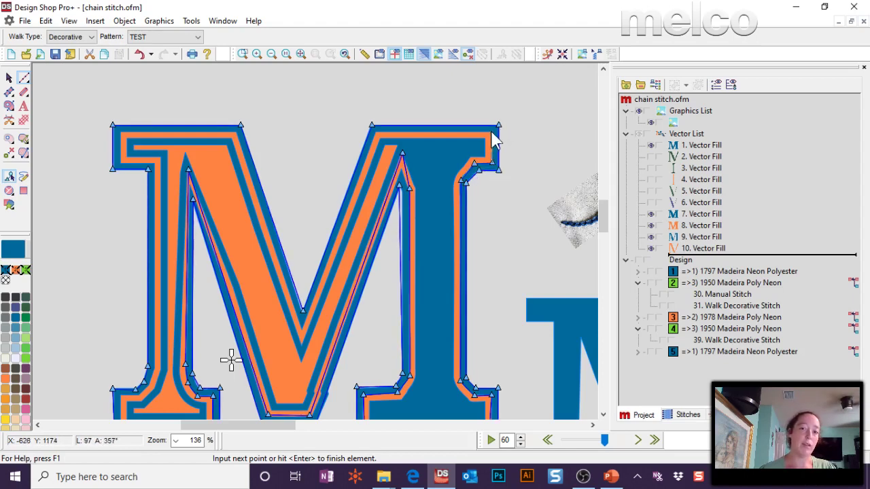
click(493, 132)
click(379, 133)
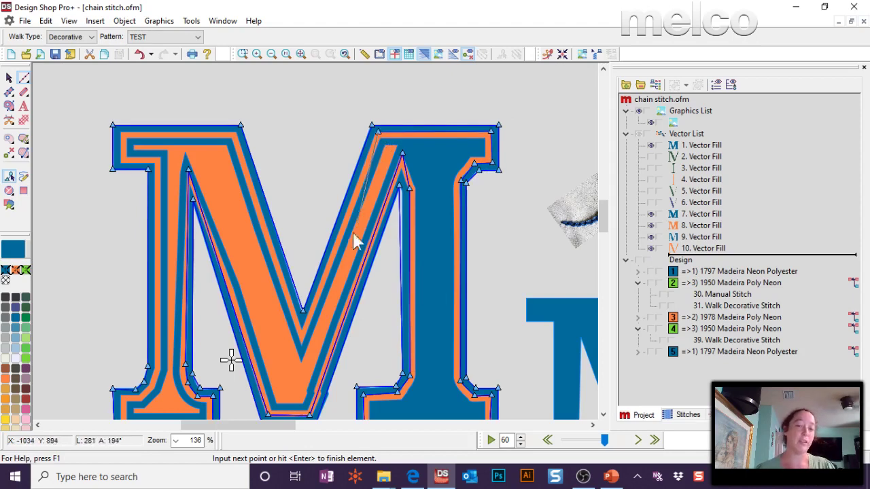
Step: Trace the second round through the central V notch and around the upper-left serif to the left stem
click(301, 328)
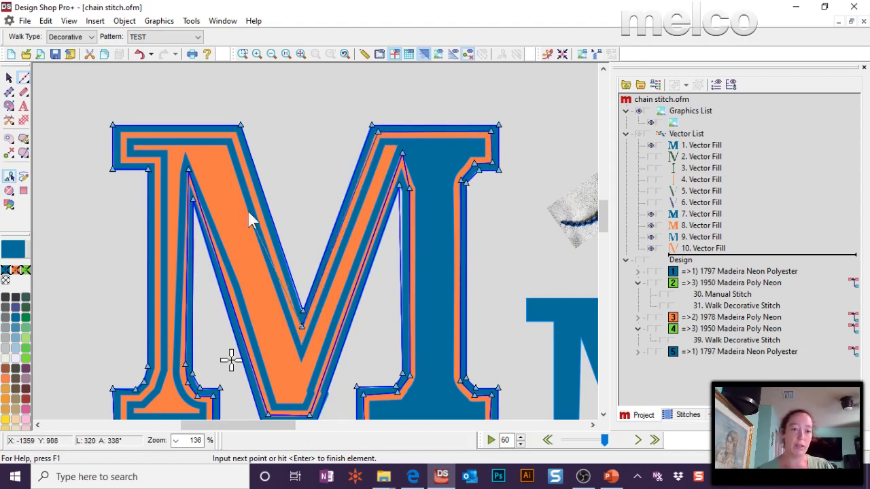
click(238, 134)
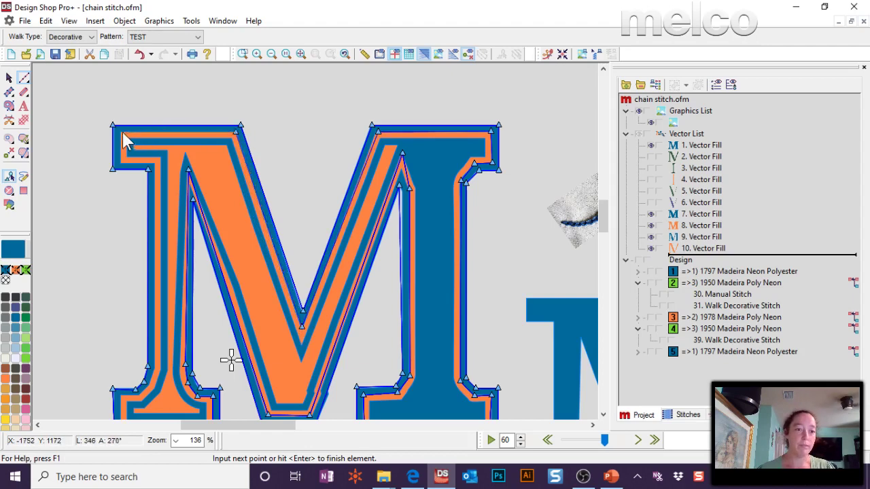
click(122, 133)
click(122, 162)
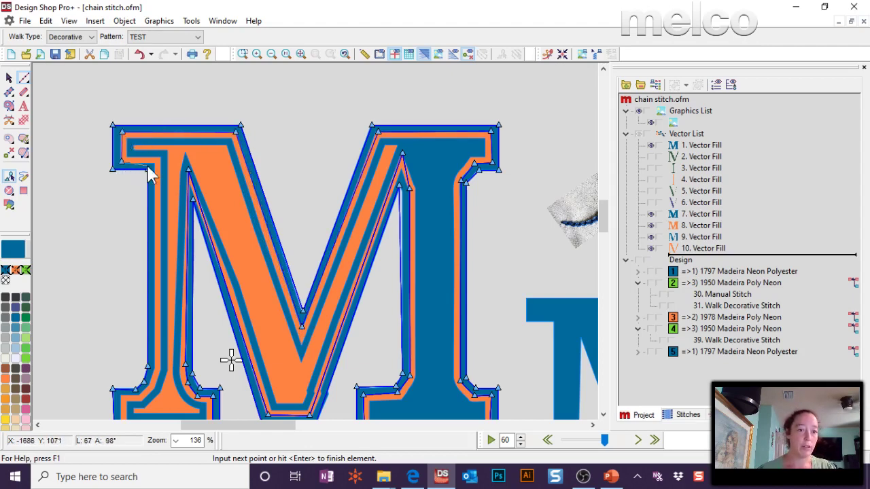
click(156, 164)
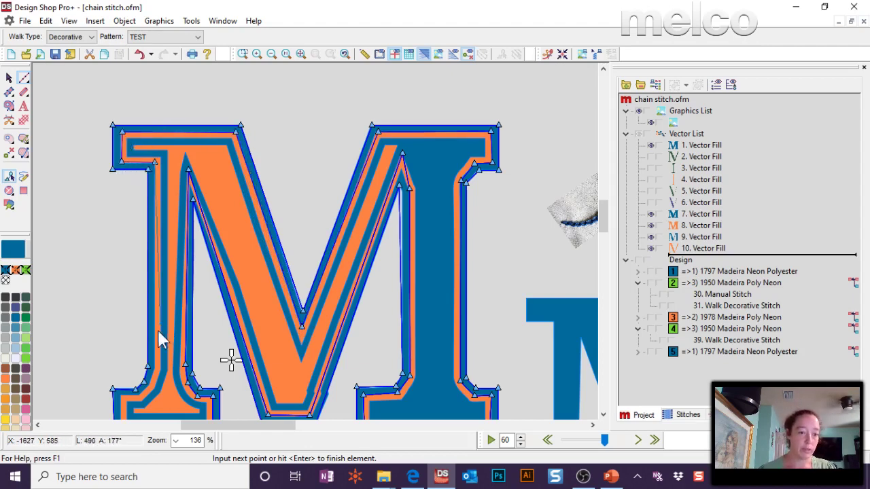
Step: Trace down the left stem's outer side and foot, start the third round across the foot, and finish the walk element
click(151, 385)
click(121, 397)
scroll(122, 402, down, 2)
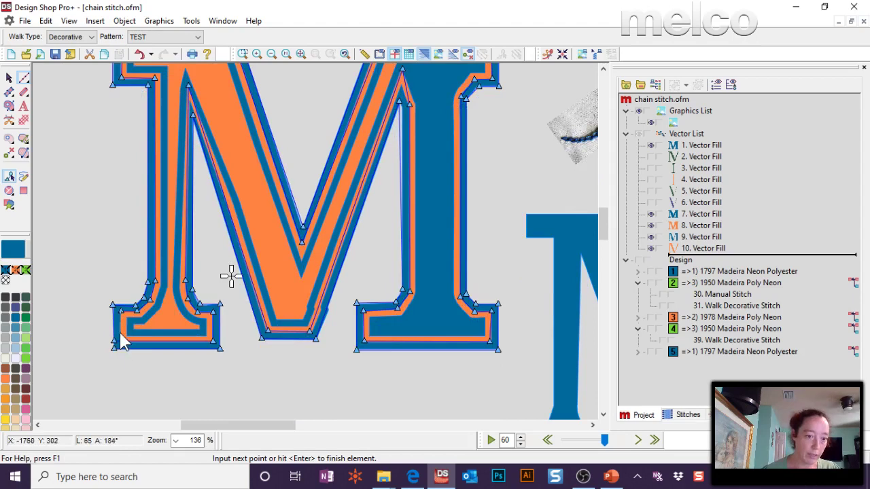
click(119, 332)
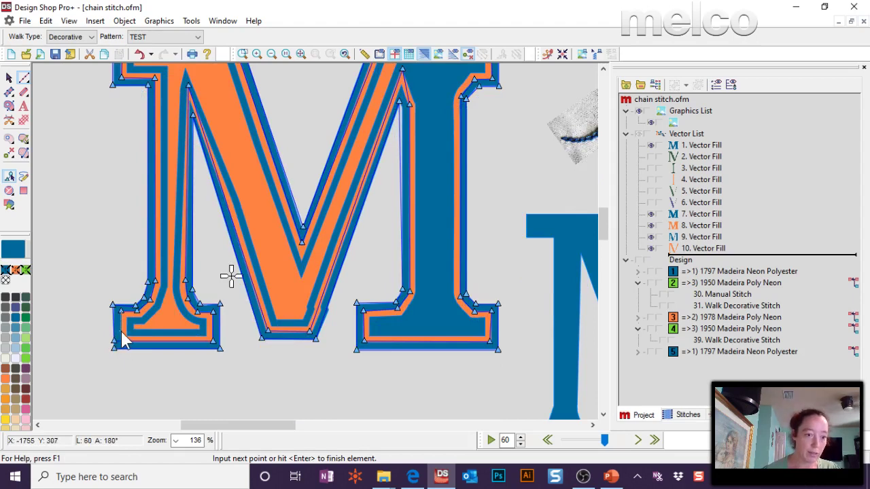
click(200, 332)
key(Return)
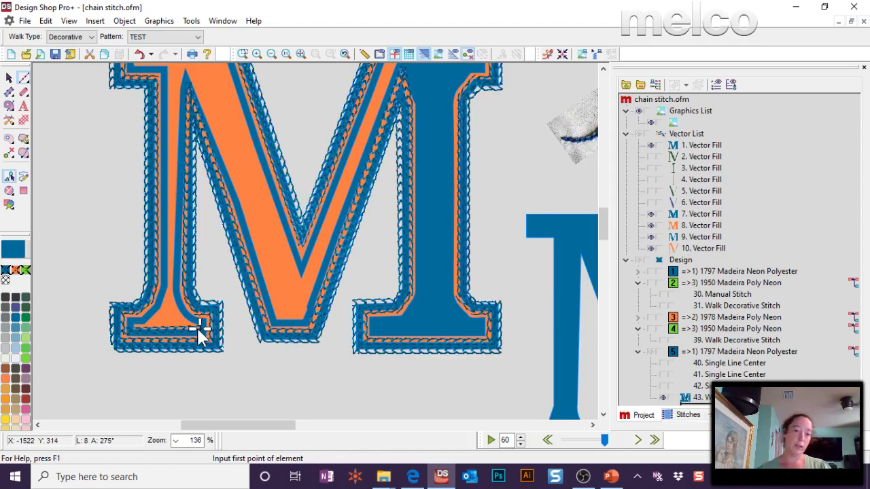
Step: Hide all vector guides so only the chain stitches show, and fit the whole design in view
scroll(543, 313, up, 1)
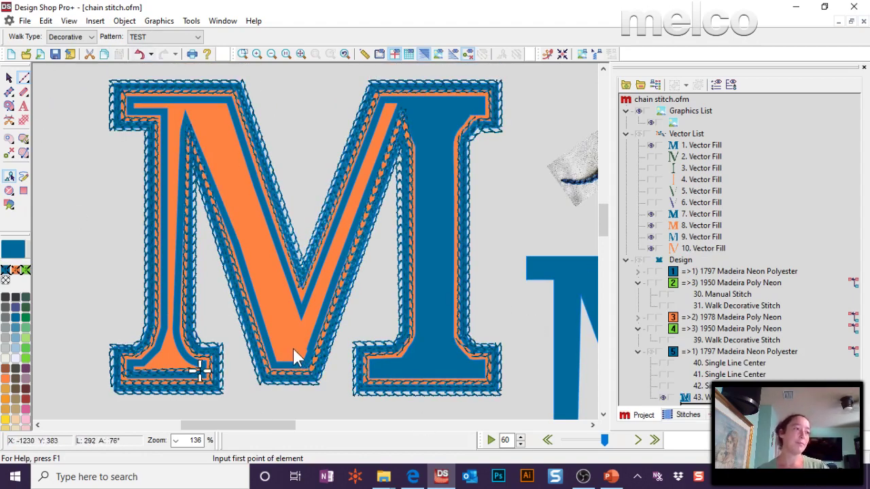
click(640, 133)
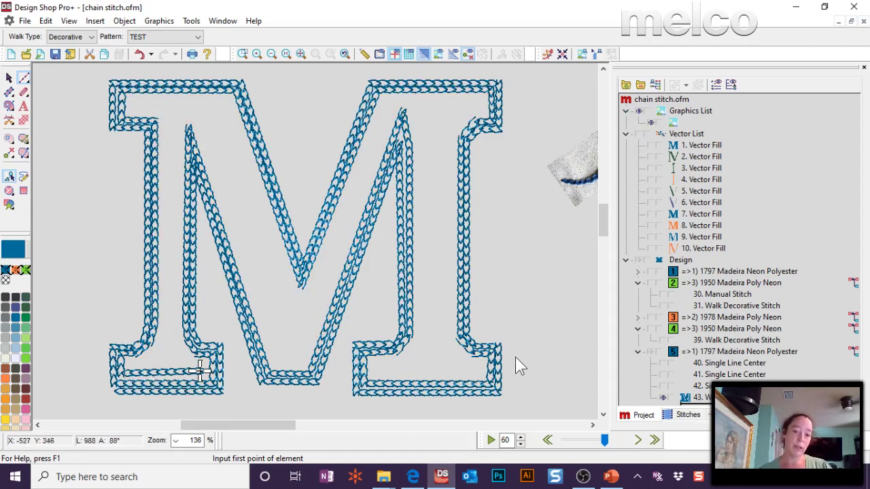
click(301, 55)
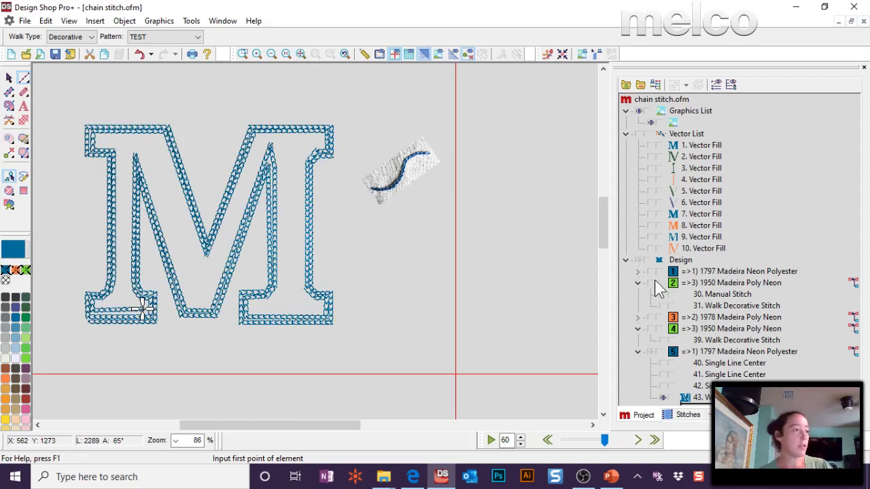
Step: View the green walk-stitch M on its own and redisplay all design elements
click(664, 397)
click(648, 334)
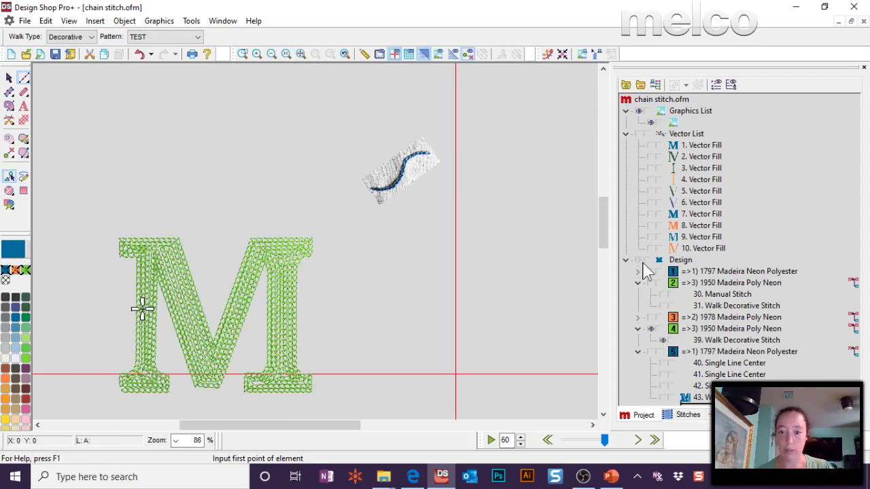
click(640, 260)
click(640, 260)
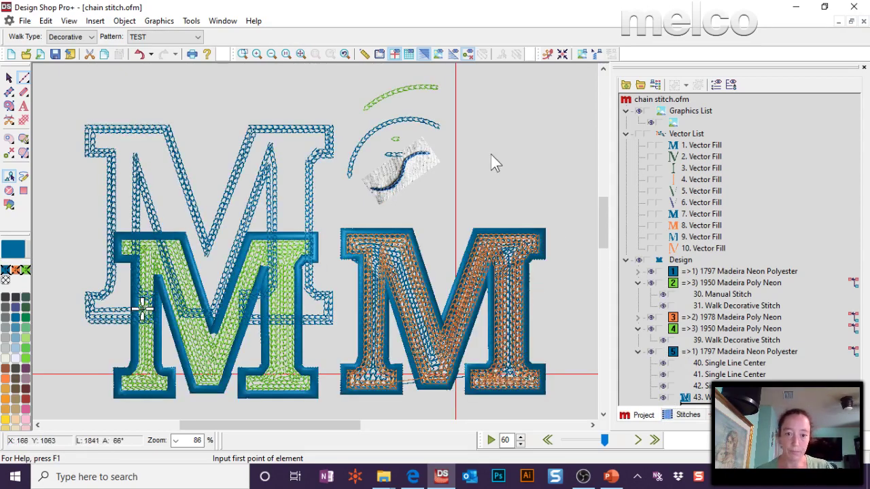
click(491, 155)
key(Escape)
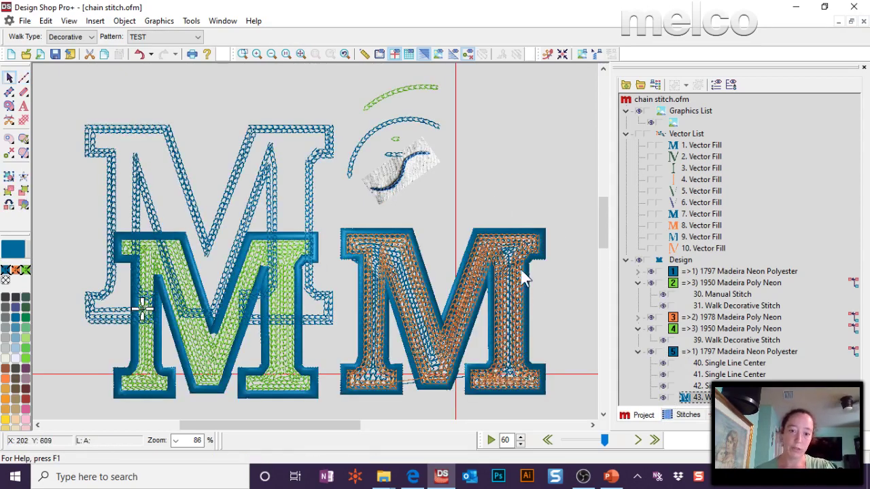
Step: Hide the orange walk-stitch colour block and select the decorative complex fill of the blue M beneath it
click(529, 274)
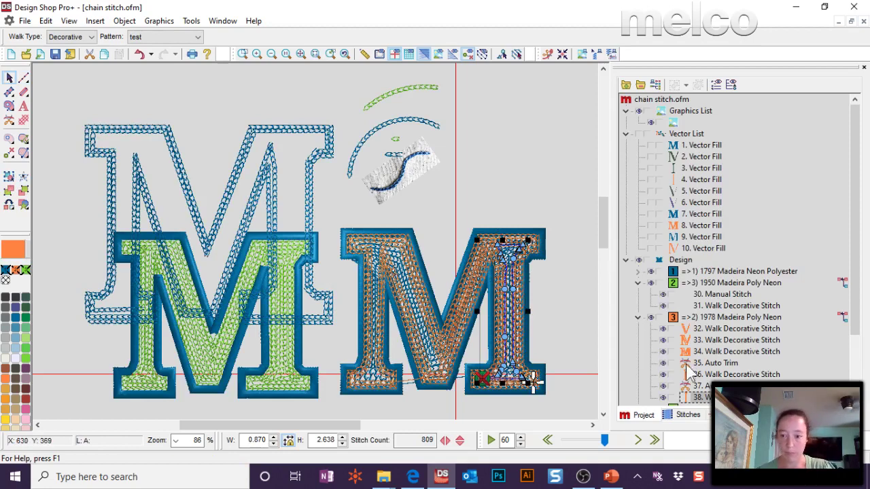
click(651, 317)
click(500, 160)
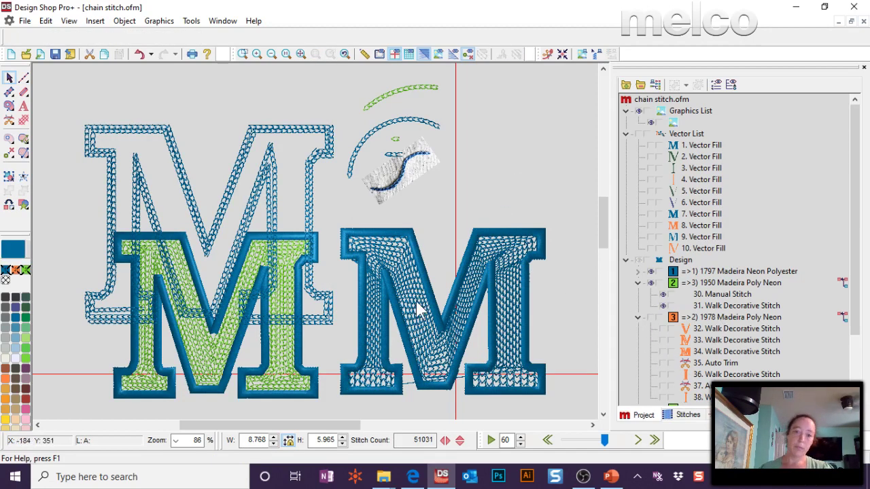
click(541, 346)
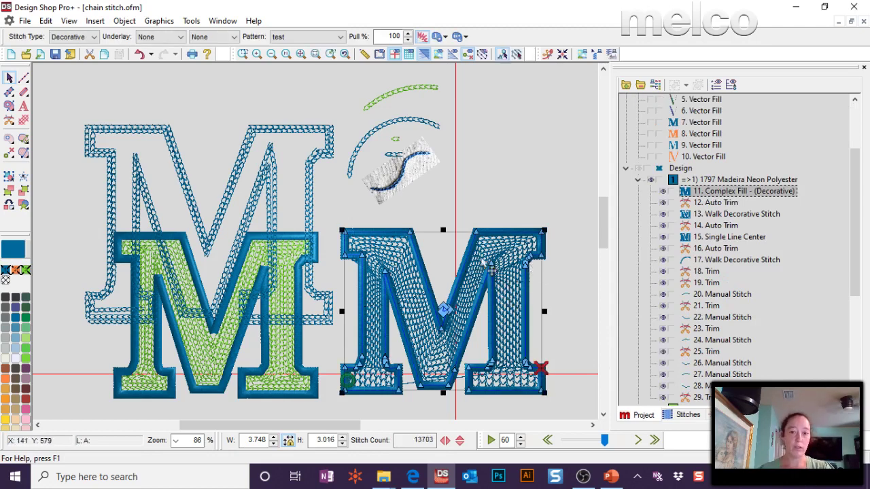
double_click(445, 255)
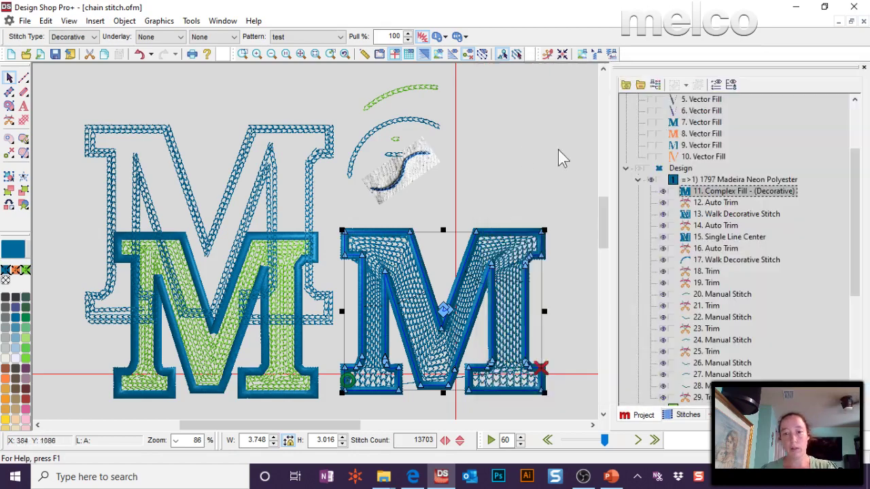
Step: Show vector fill 7, the full M shape, and move it to the empty area above and right of the stitch samples
click(694, 124)
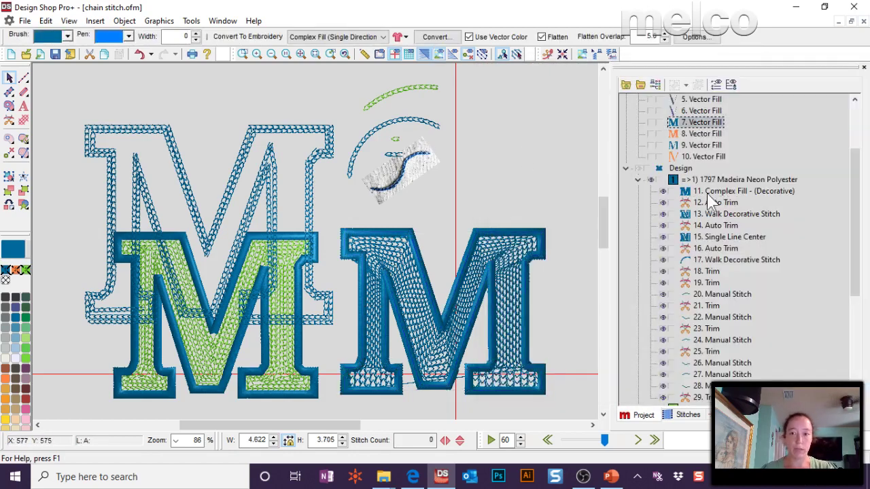
click(651, 123)
drag(299, 153, 554, 46)
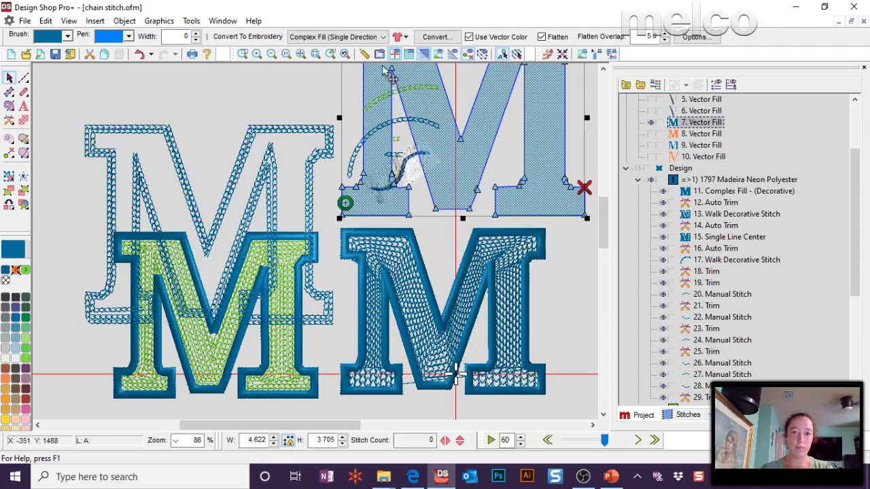
drag(390, 76, 507, 36)
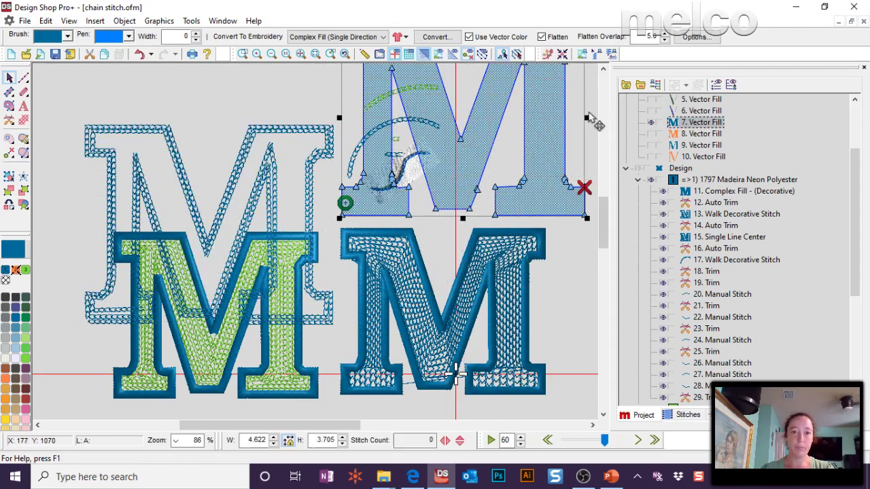
click(312, 54)
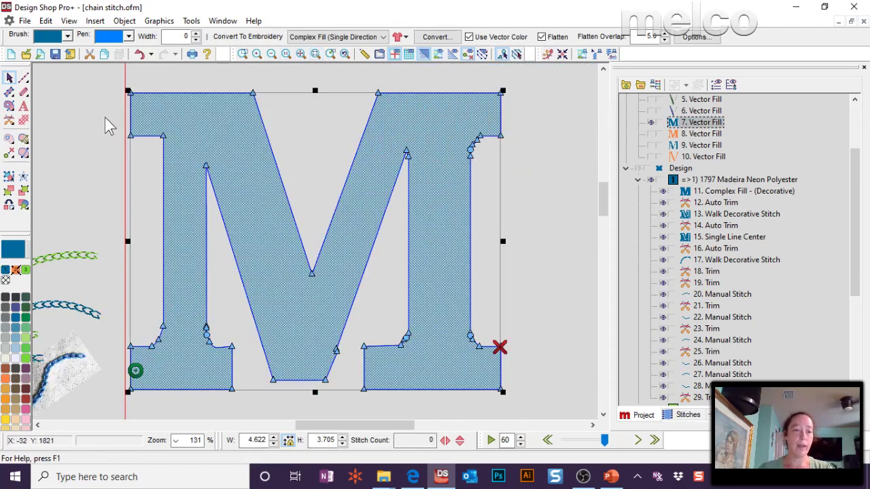
Step: Convert the M vector to a complex fill with a diagonal direction line across its upper-left part, at a stitch angle of about 55
click(24, 152)
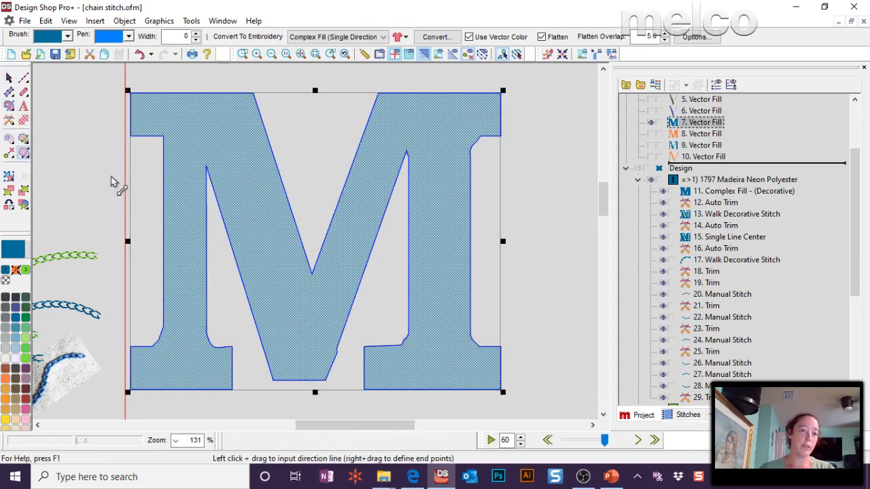
click(275, 87)
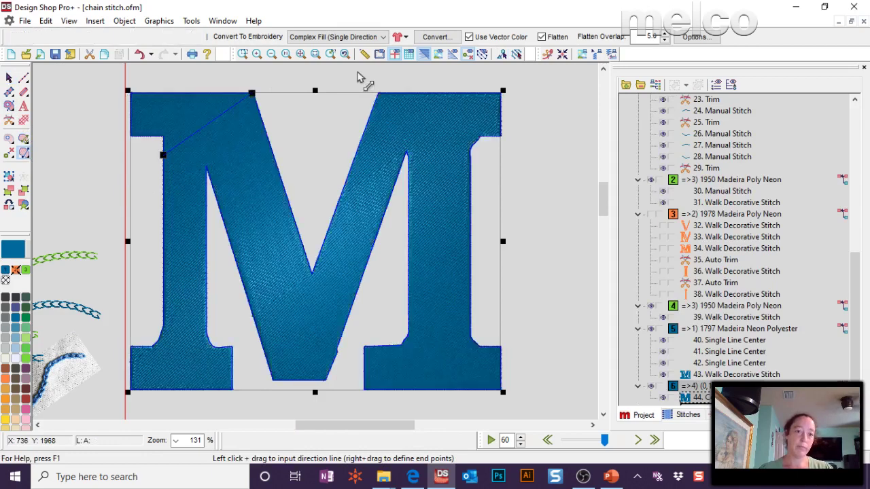
click(9, 79)
Step: Set the new complex fill's stitch type to Decorative with the TEST pattern
double_click(242, 145)
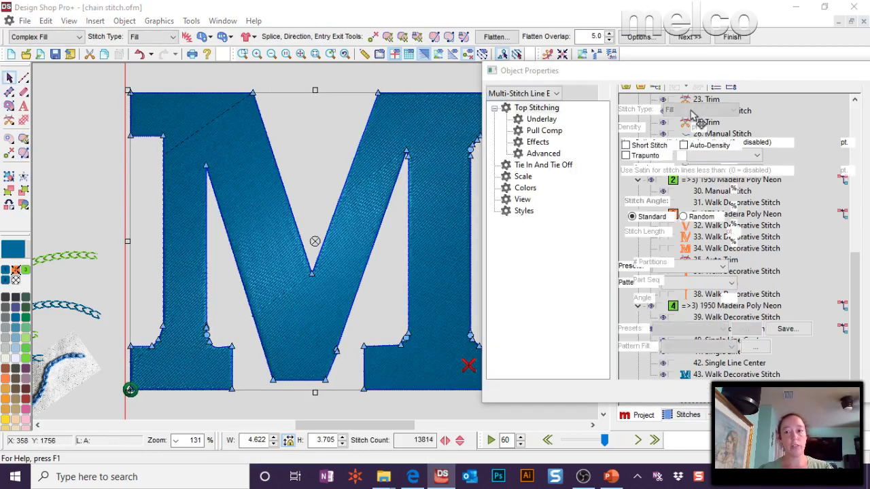
click(700, 110)
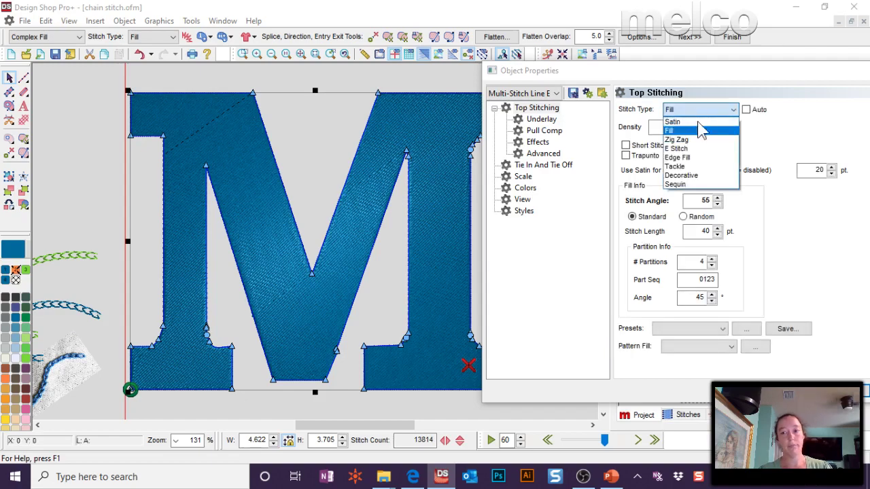
click(701, 176)
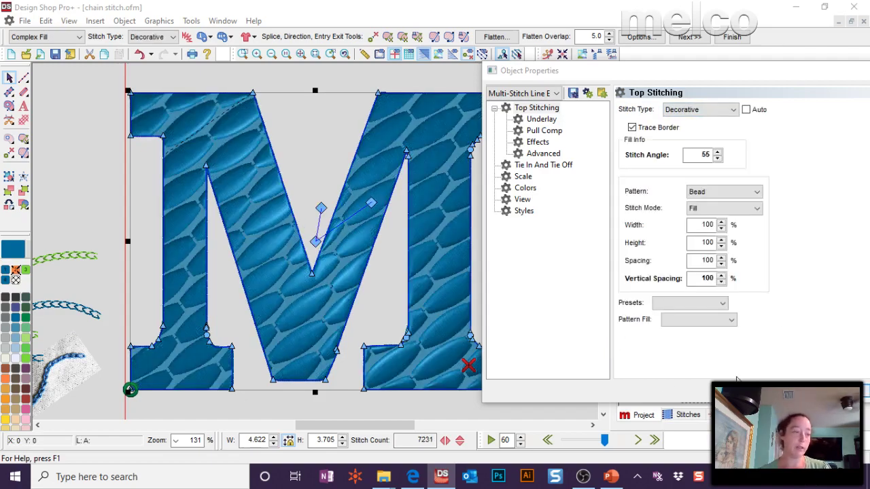
click(715, 192)
click(698, 445)
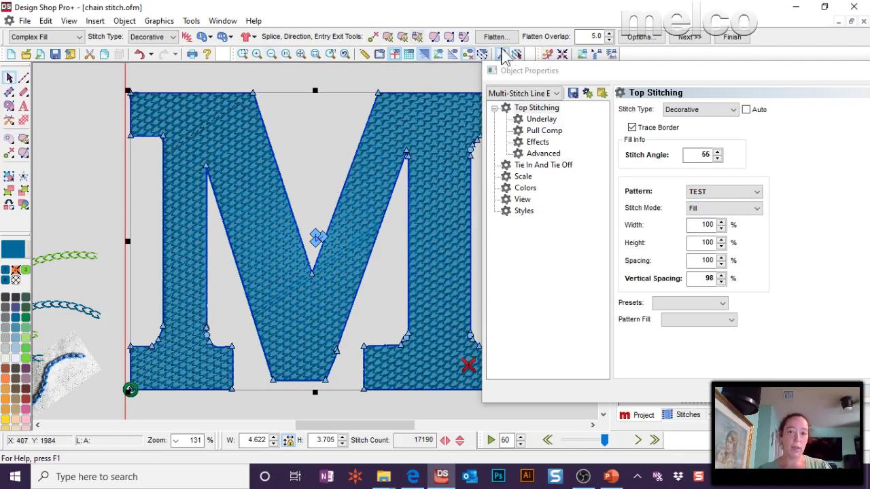
Step: Delete the diagonal direction line across the upper-left part of the new M's complex fill
click(316, 54)
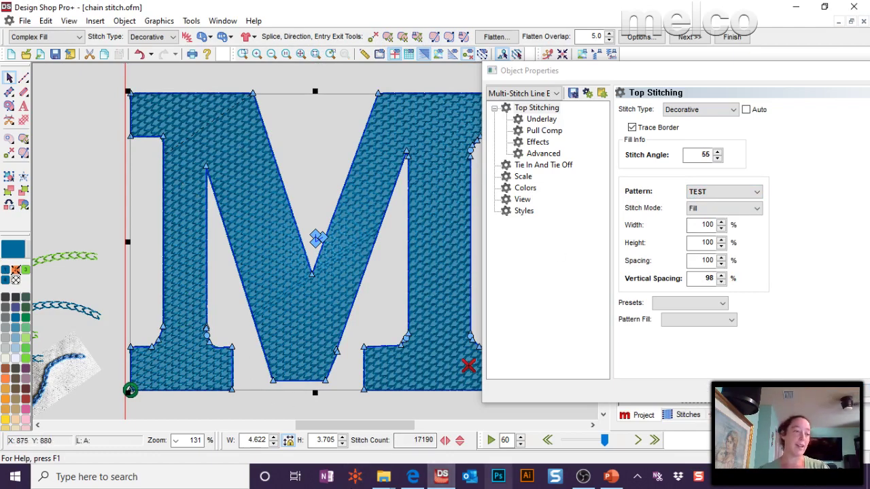
click(24, 153)
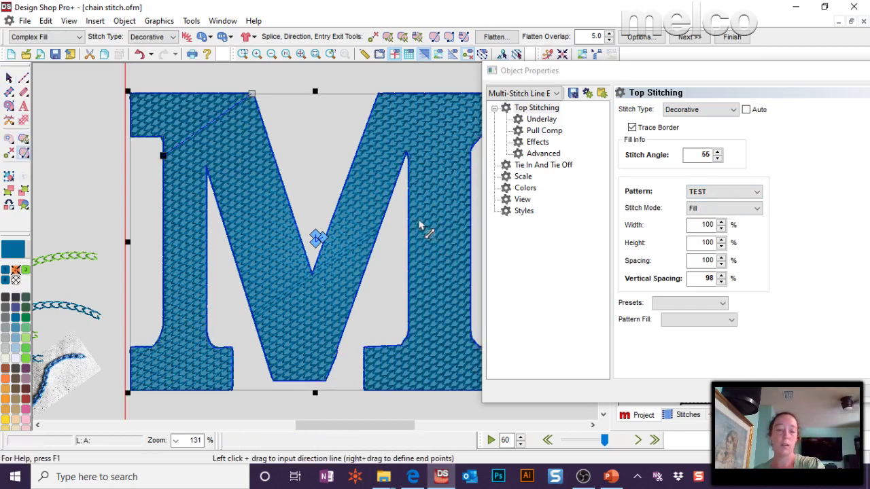
drag(423, 229, 255, 180)
click(23, 156)
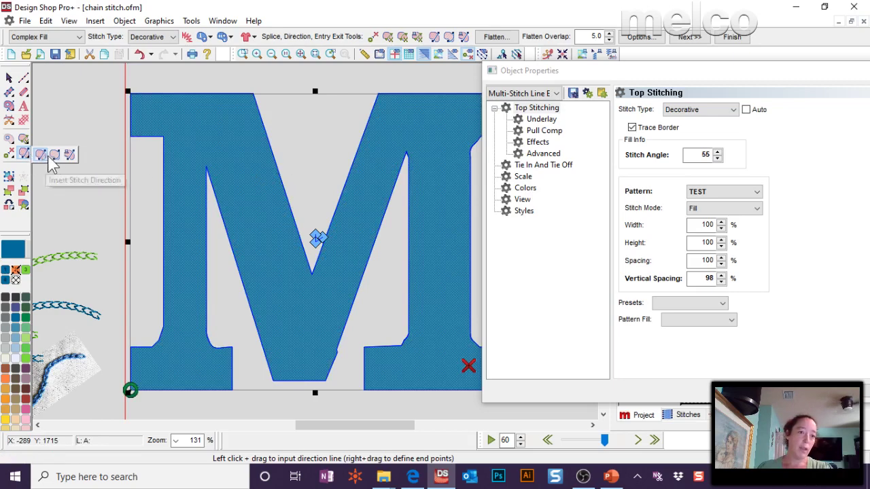
Step: Insert a multi-point direction line following the M's strokes from foot to foot, and move its start point to the left foot's outer edge
click(52, 155)
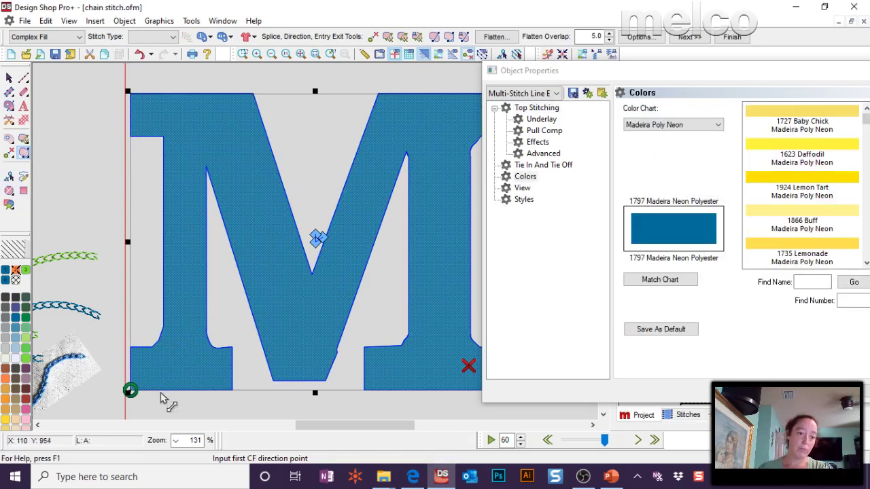
drag(163, 399, 175, 214)
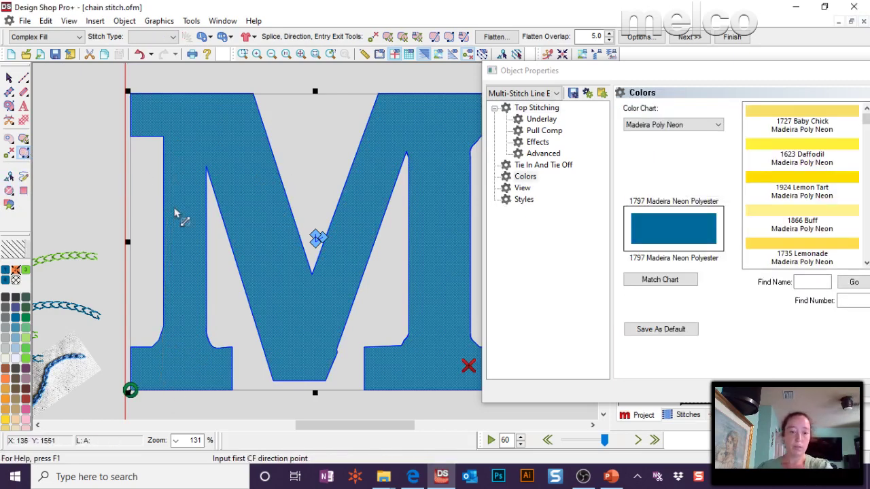
drag(178, 391, 182, 119)
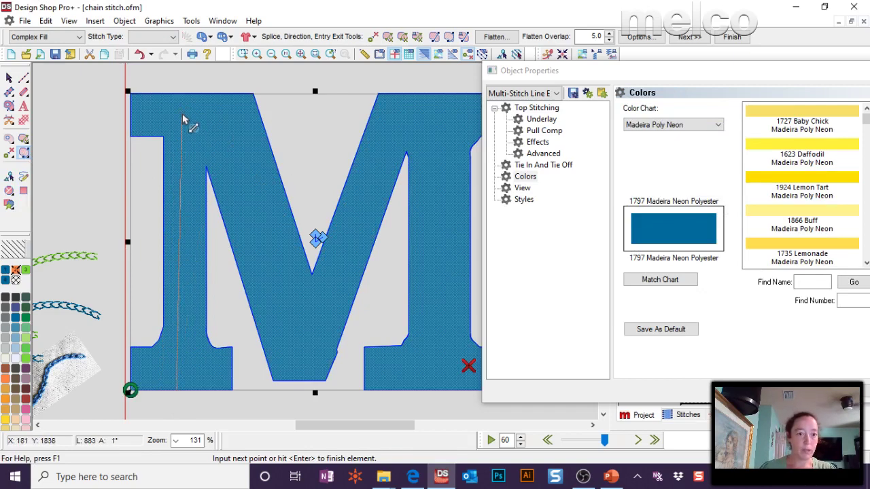
click(182, 119)
click(229, 120)
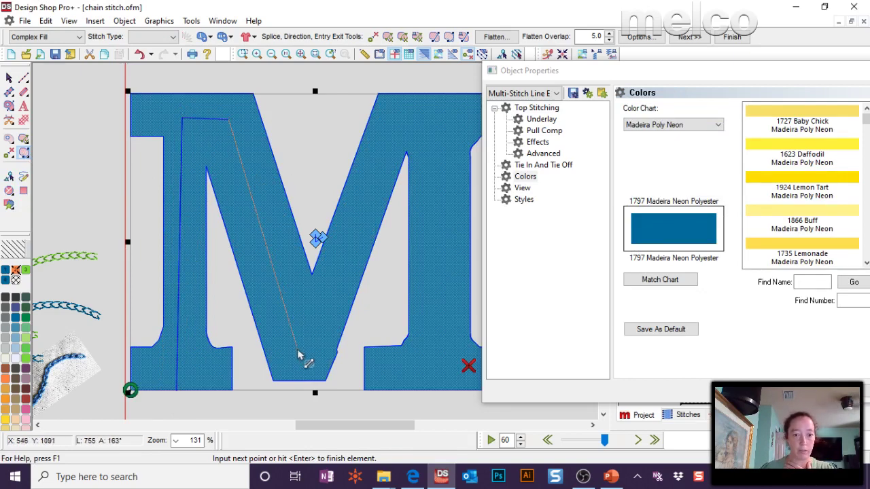
click(298, 347)
click(393, 119)
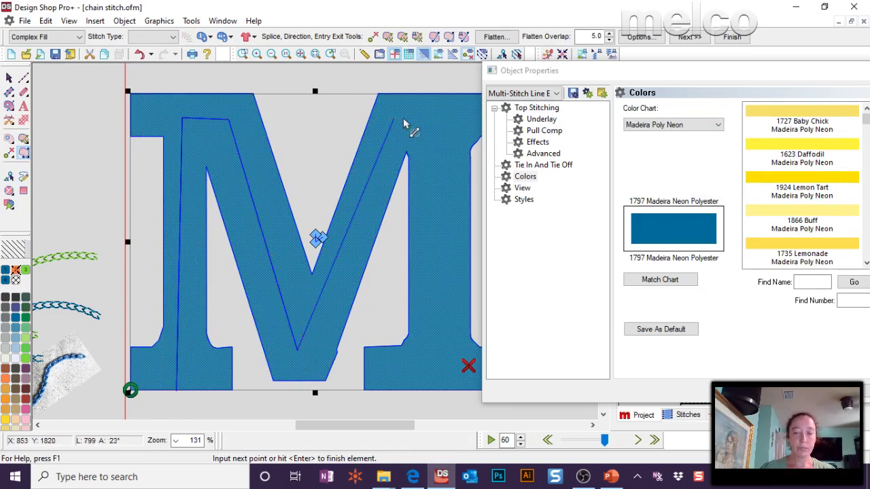
click(440, 120)
click(441, 360)
key(Return)
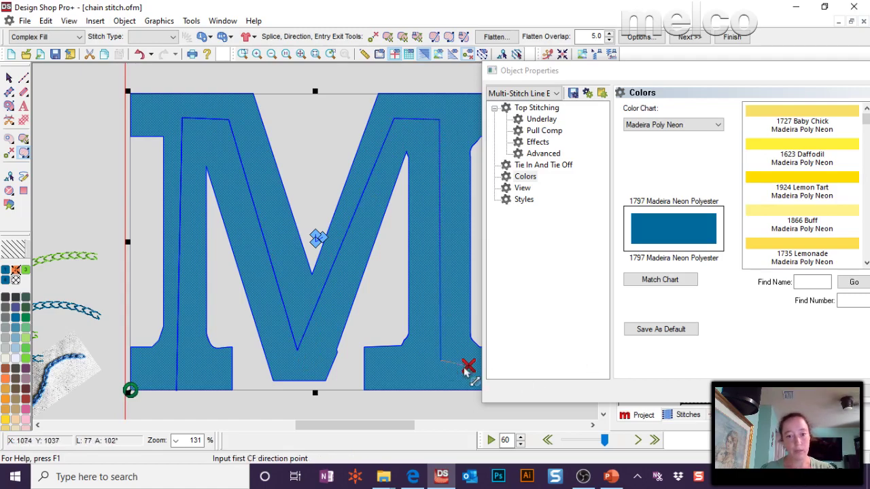
click(442, 360)
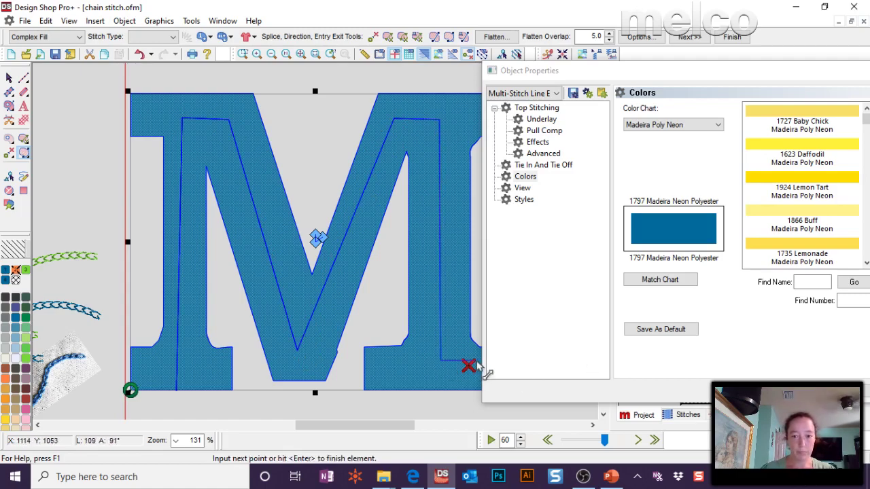
key(Return)
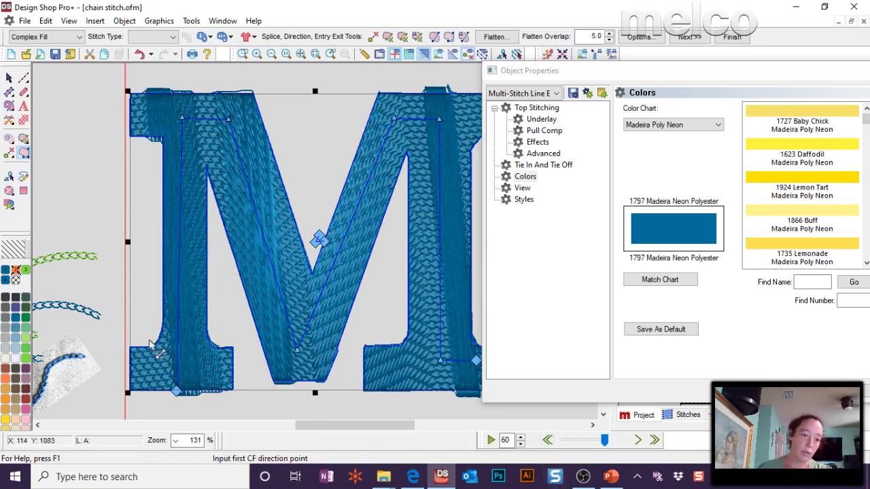
click(8, 78)
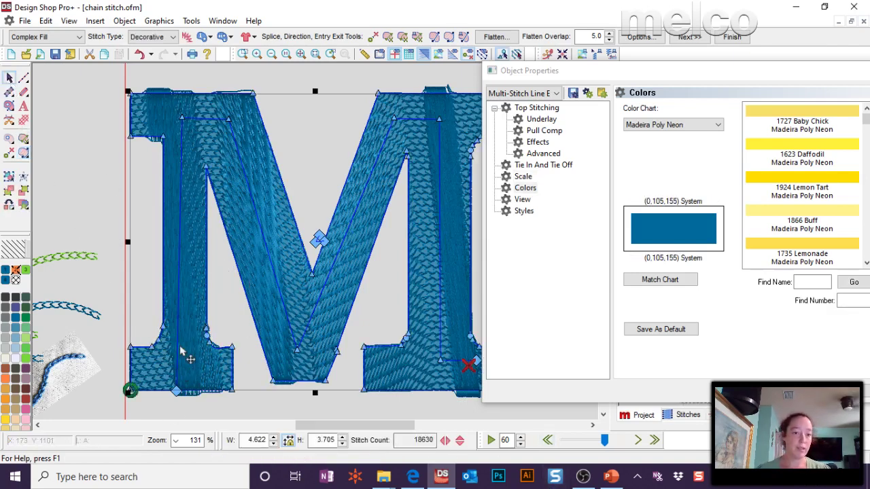
drag(178, 393, 129, 373)
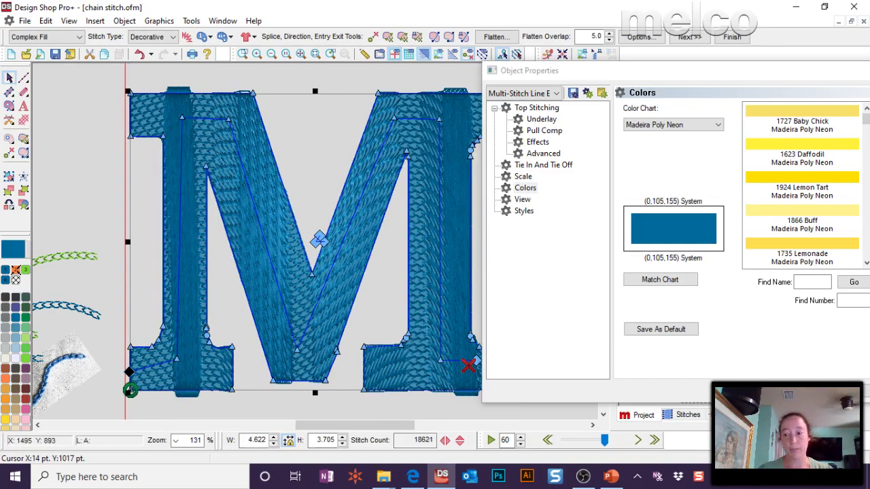
Step: Compare the stitch flow of the new M with the earlier blue decorative fill M lower in the design
scroll(289, 334, down, 5)
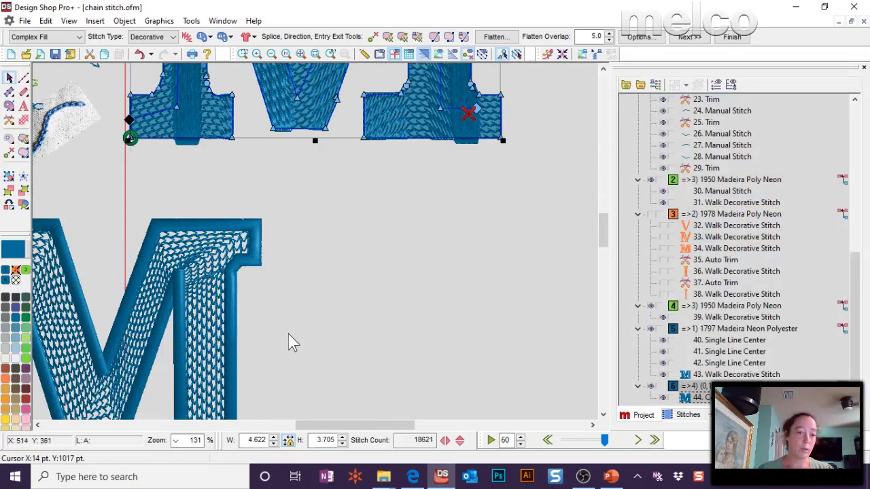
scroll(288, 334, up, 4)
drag(398, 426, 280, 154)
click(280, 154)
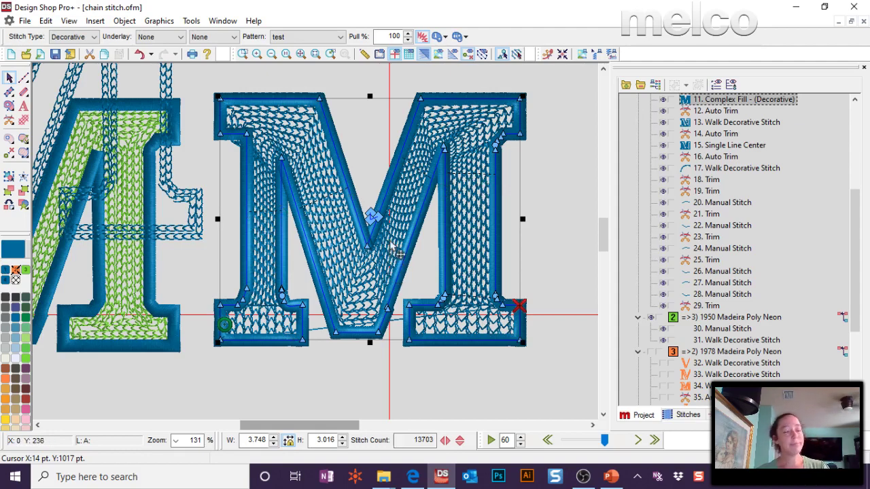
scroll(454, 199, up, 3)
click(488, 119)
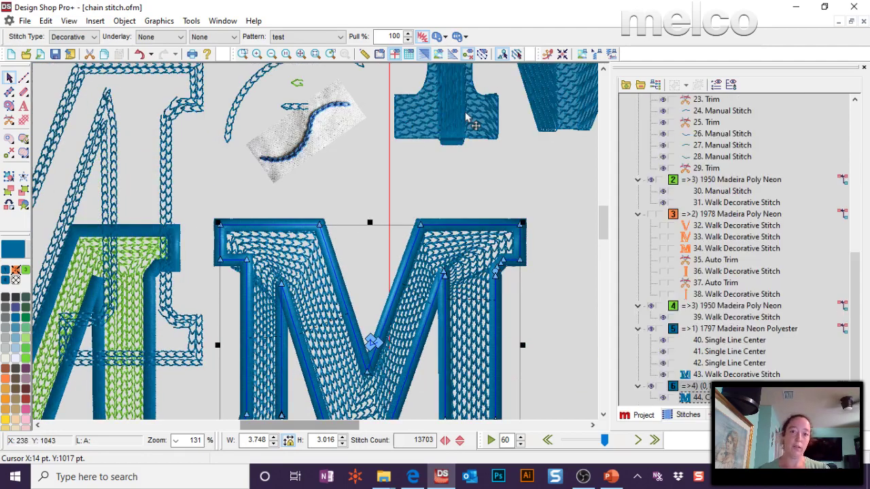
click(301, 54)
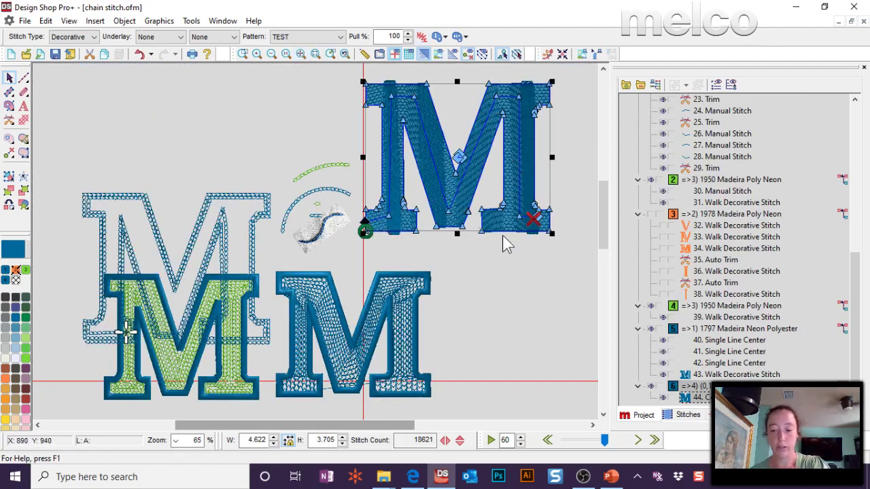
Step: Replace the multi-point direction line with four straight ones, crossing the left leg, both inner diagonals and the right leg of the new M
click(463, 215)
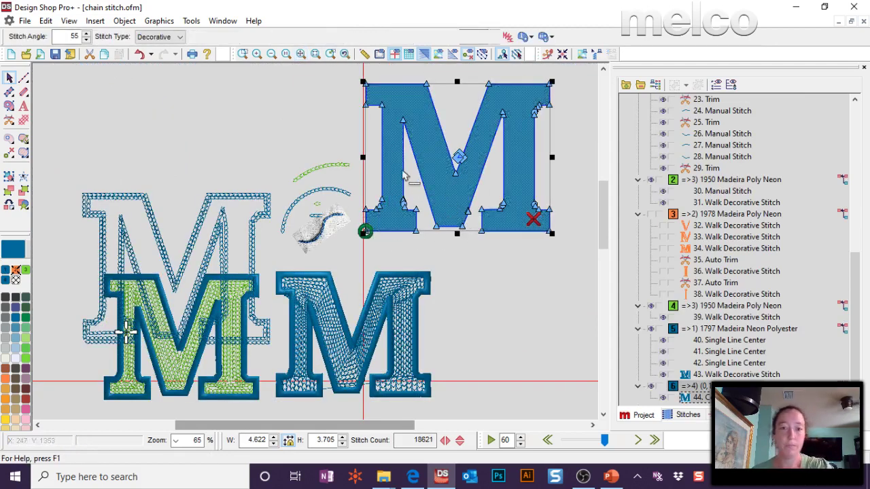
click(23, 153)
click(45, 153)
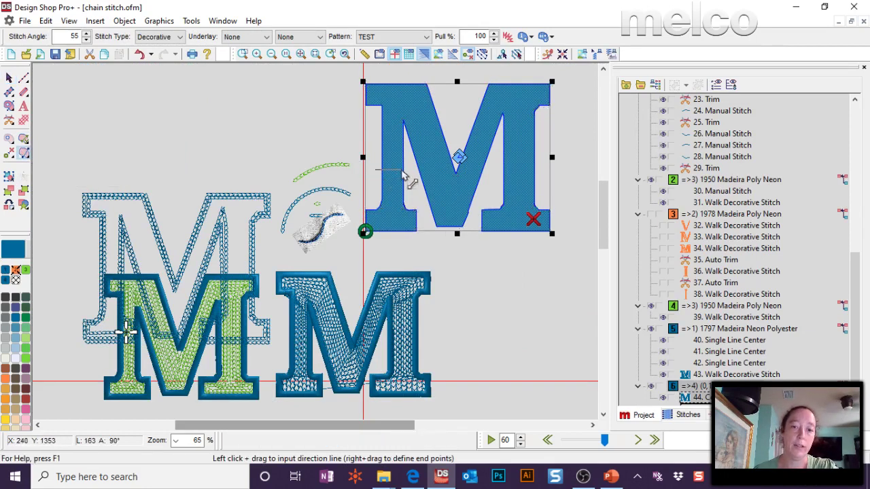
drag(402, 171, 404, 171)
drag(453, 138, 417, 168)
drag(463, 137, 509, 170)
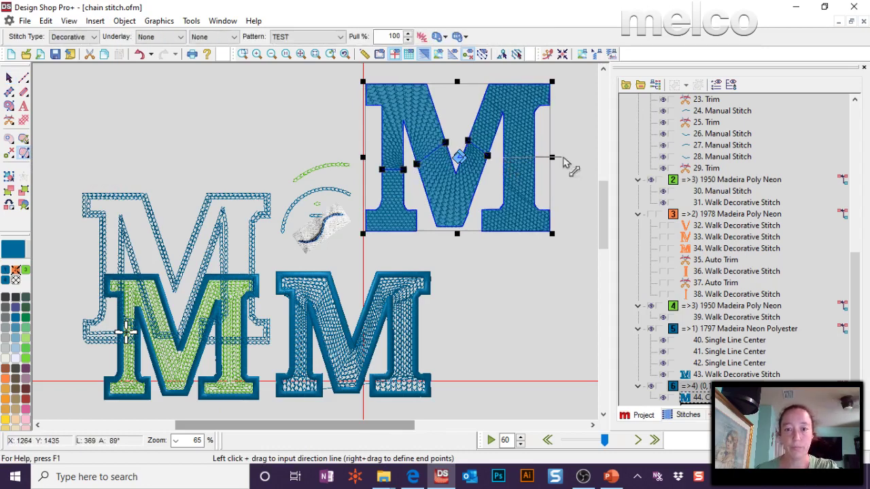
drag(562, 158, 549, 162)
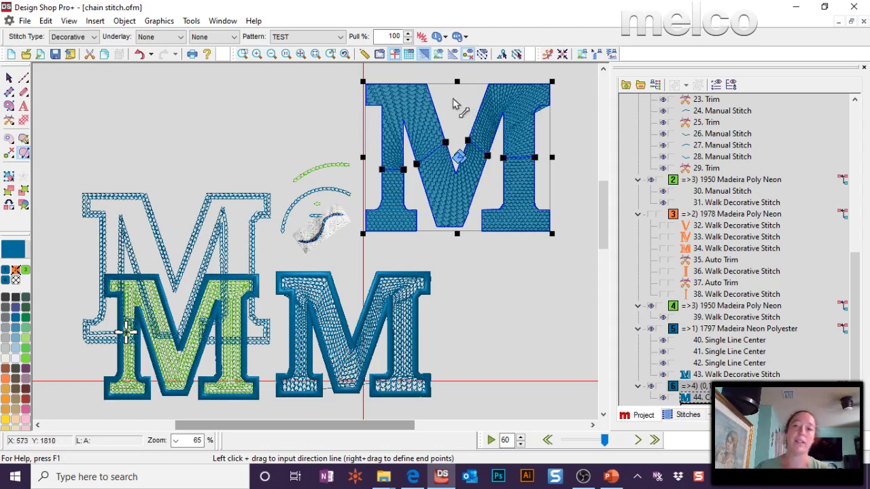
Step: Change the stitch mode of the new M's decorative fill and inspect the stitching at its upper-left serif
right_click(452, 110)
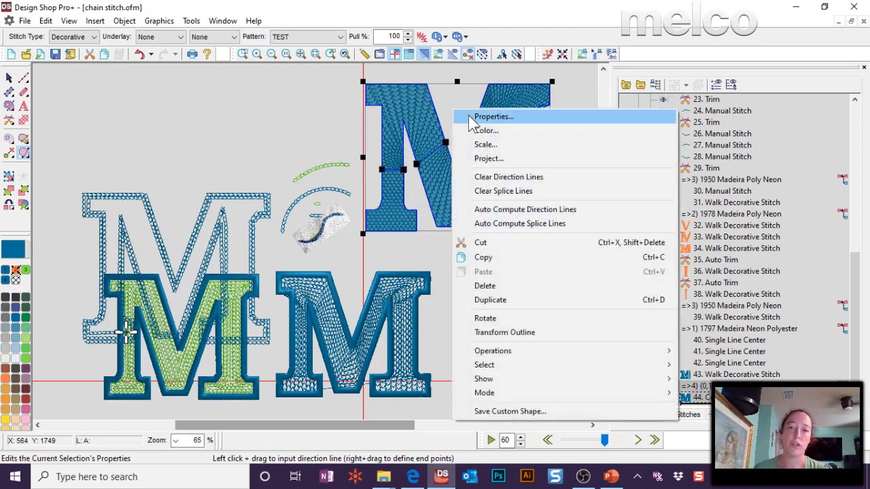
click(509, 115)
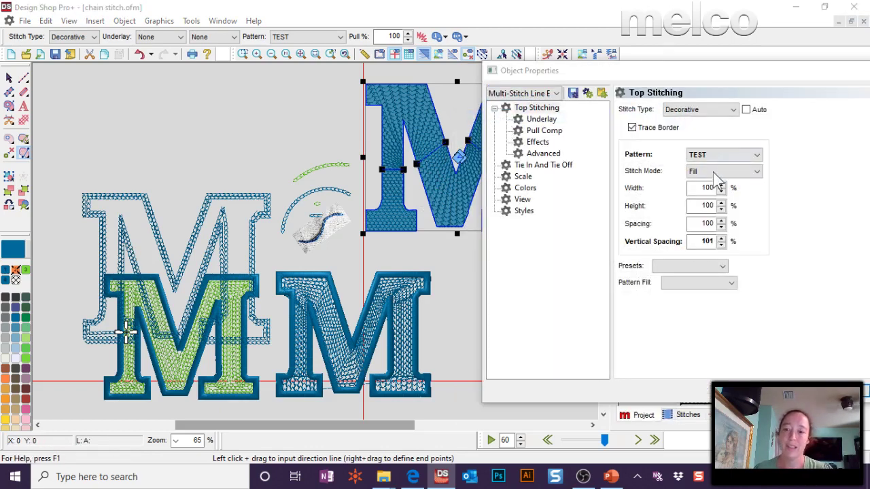
click(715, 174)
click(710, 192)
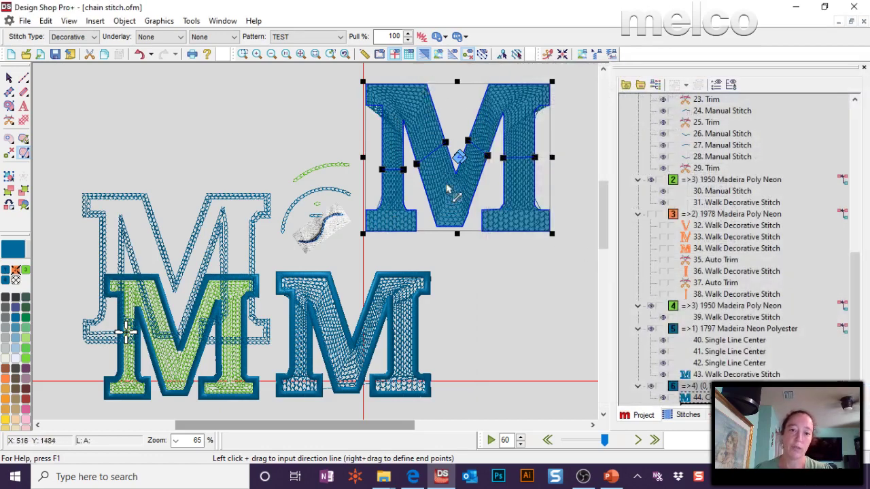
click(243, 54)
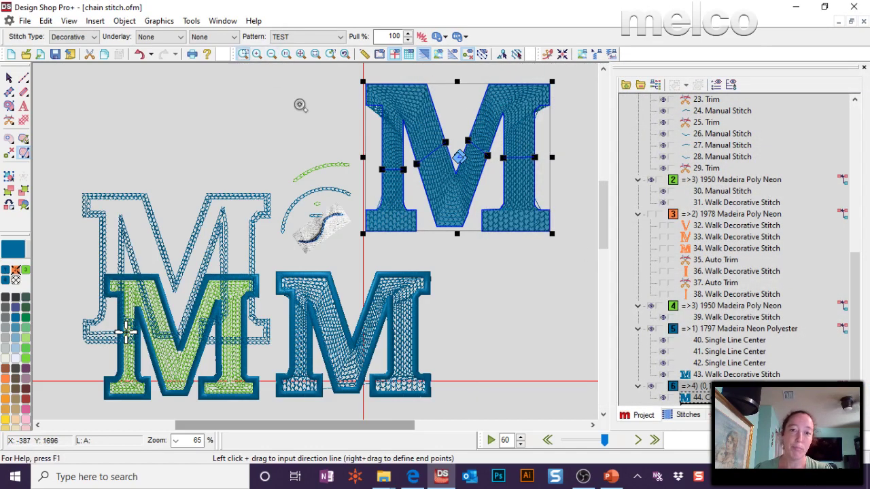
drag(320, 82, 416, 140)
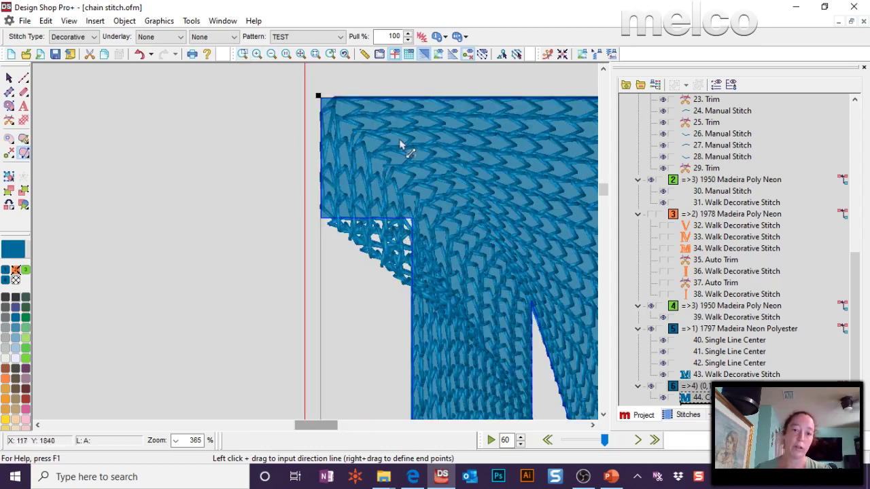
click(300, 55)
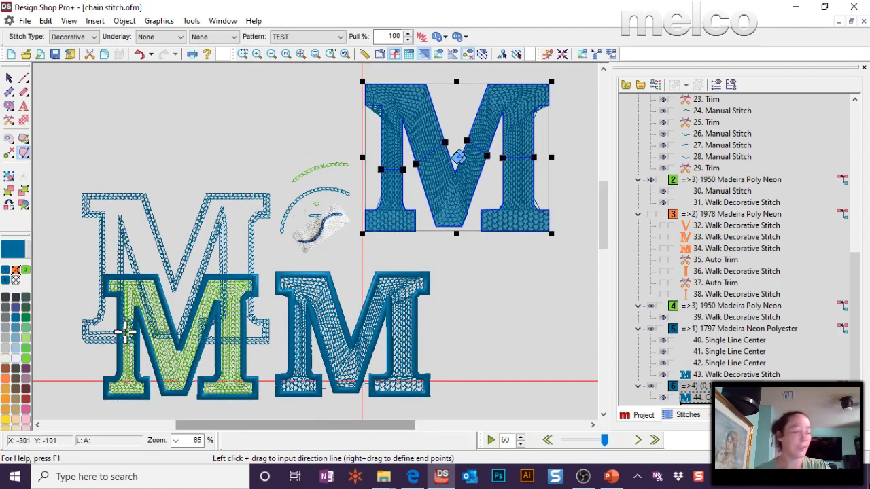
Step: Switch to PowerPoint to read the third question on the Questions slide, and return to Design Shop with the selection tool active
click(612, 477)
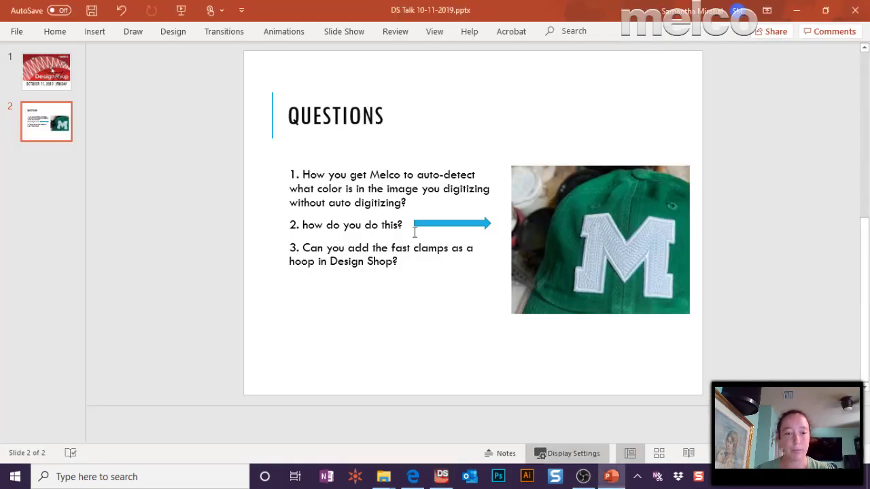
click(408, 268)
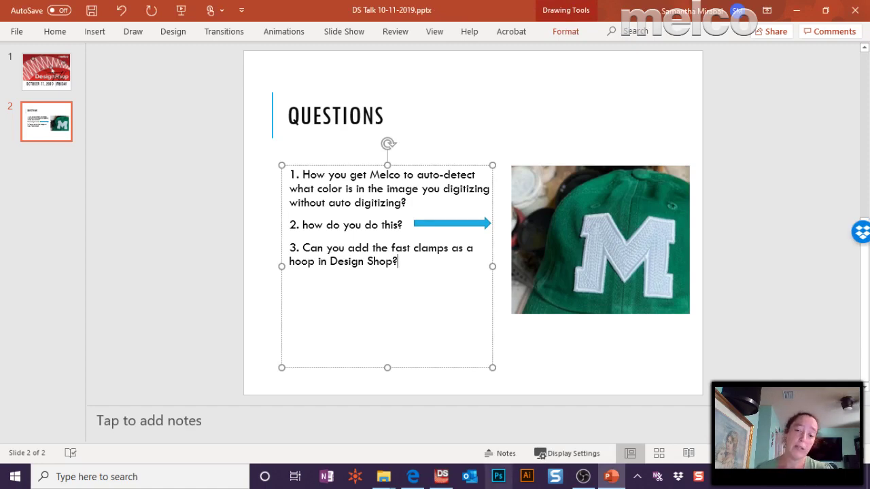
click(441, 477)
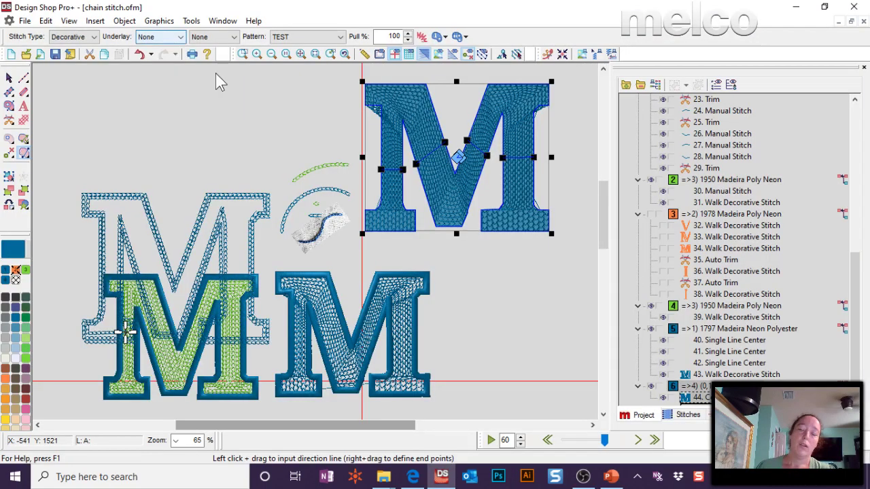
key(Escape)
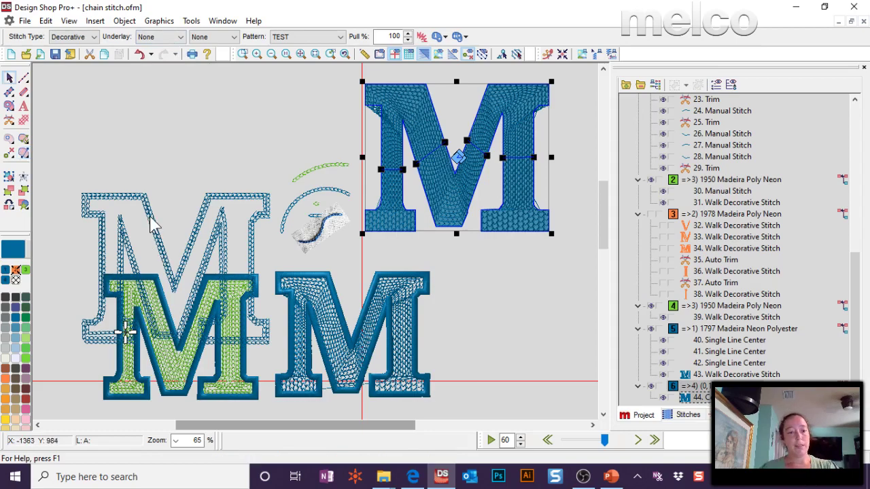
drag(152, 223, 172, 111)
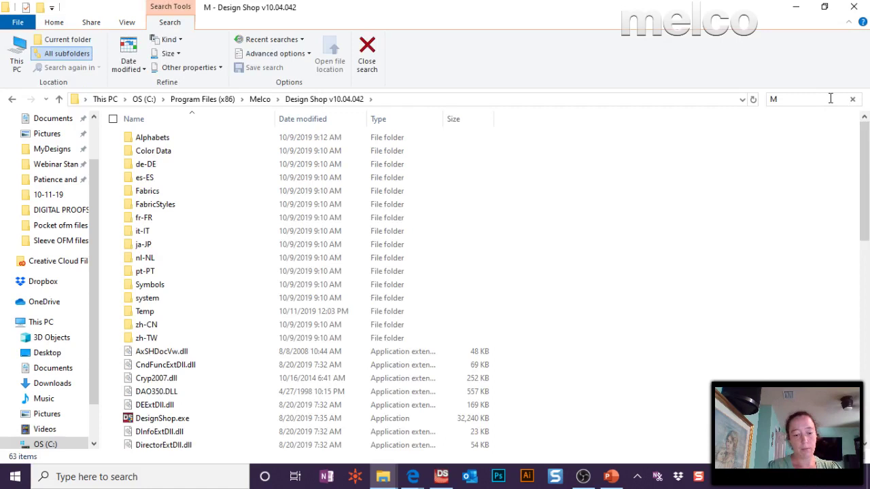
Step: Search the Design Shop v10.04.042 program folder in File Explorer for MDB, and clear the search
text(DB)
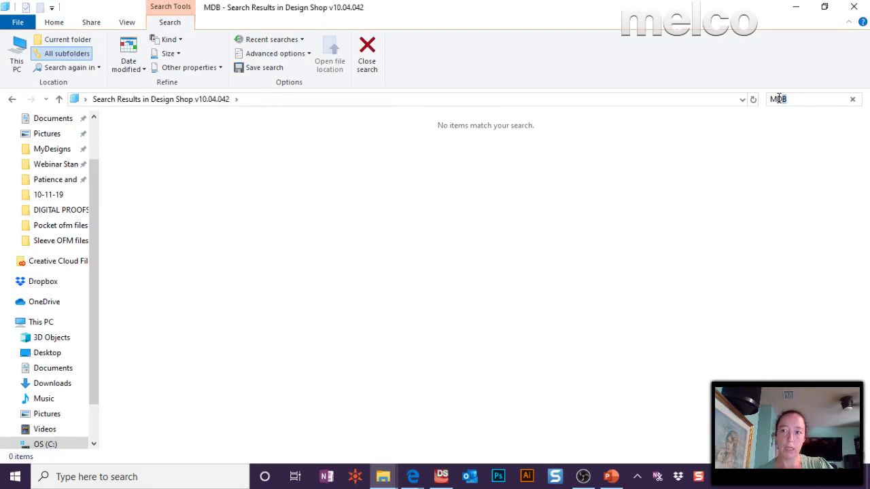
key(BackSpace)
key(BackSpace)
key(BackSpace)
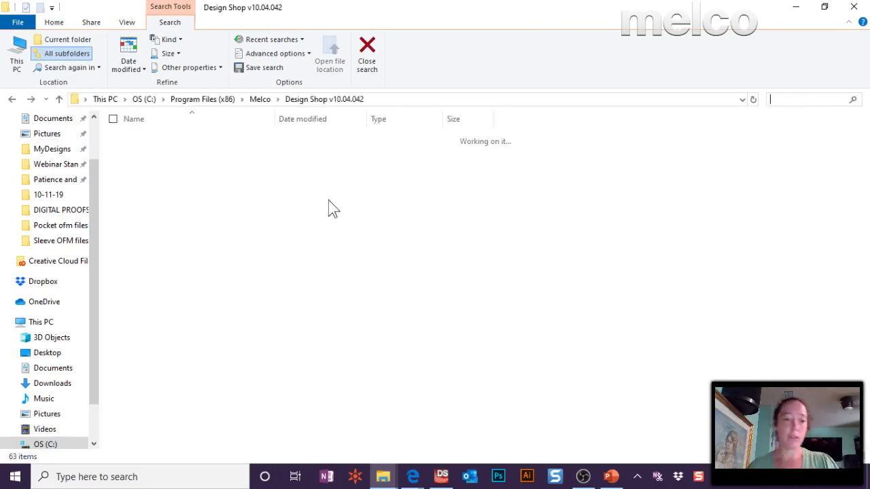
Step: Check the contents of the system folder inside Design Shop v10.04.042 and return to the parent folder
click(187, 297)
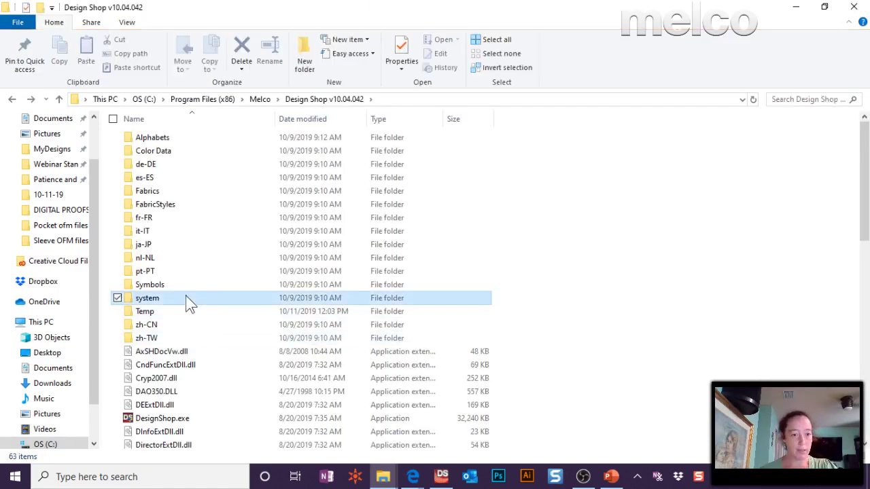
double_click(186, 298)
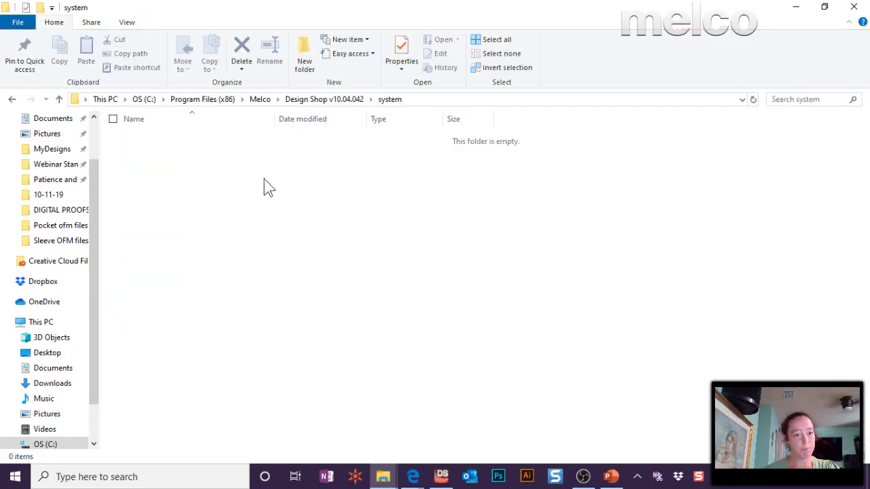
click(346, 100)
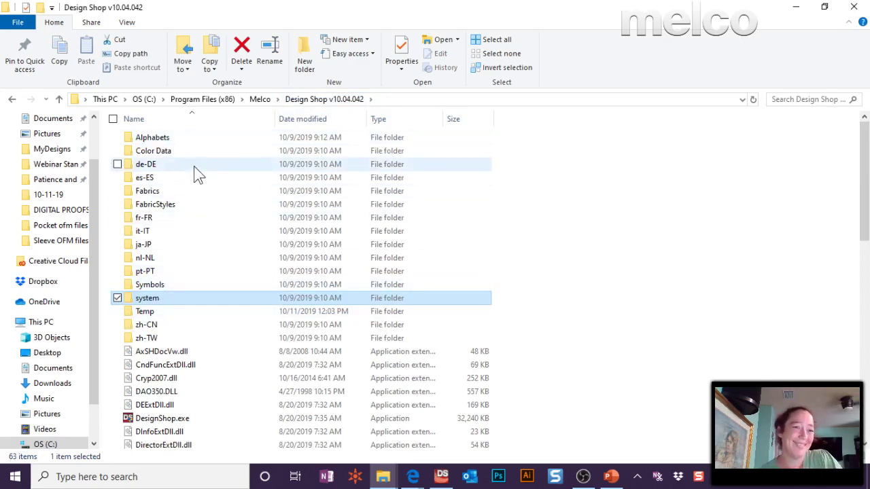
Step: Go up to the Melco folder to point out the Design Shop v10.04.042 folder, and switch to the Questions slide in PowerPoint
click(413, 478)
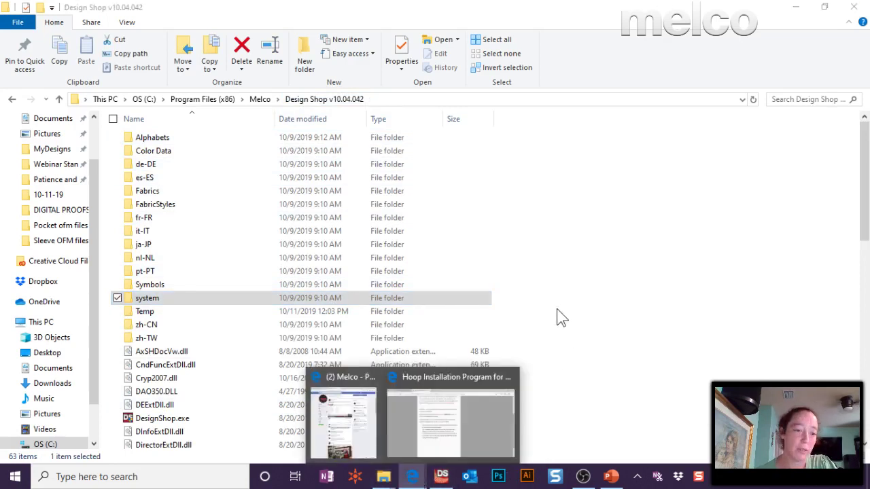
click(260, 99)
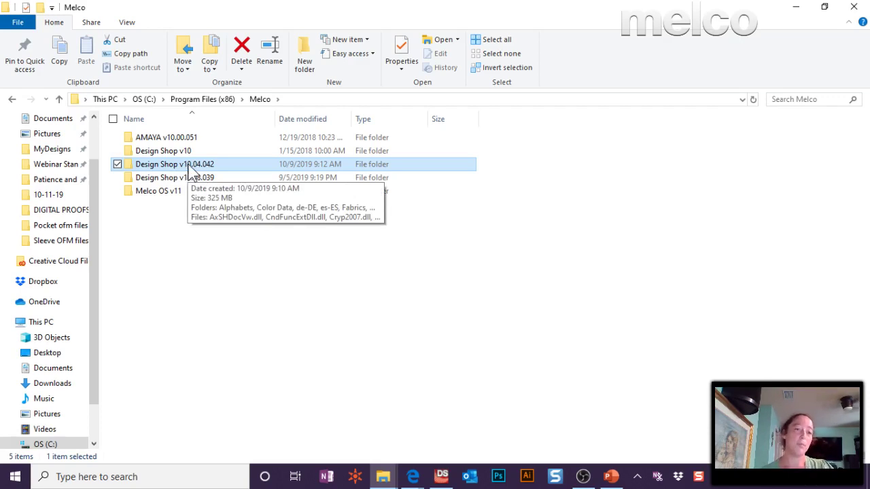
click(211, 169)
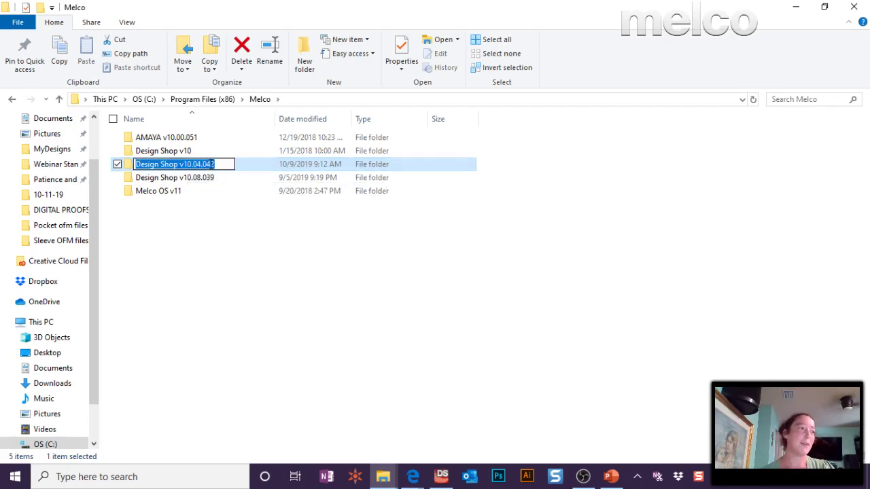
key(alt+Tab)
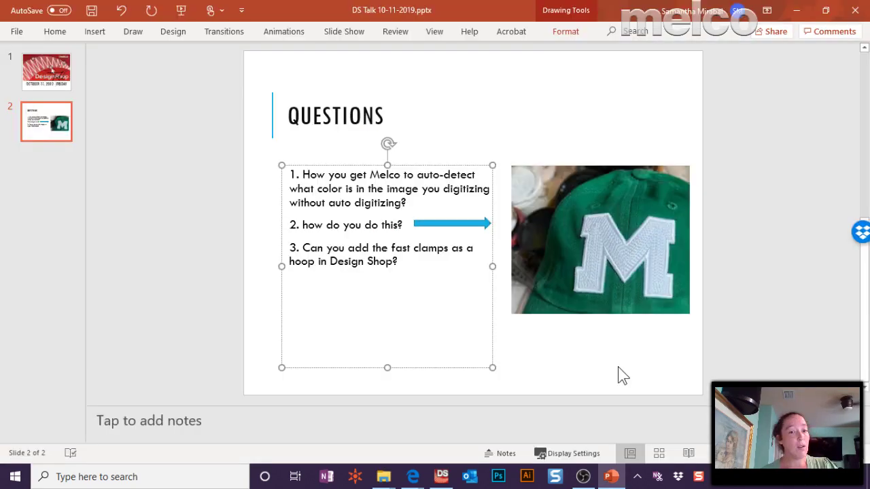